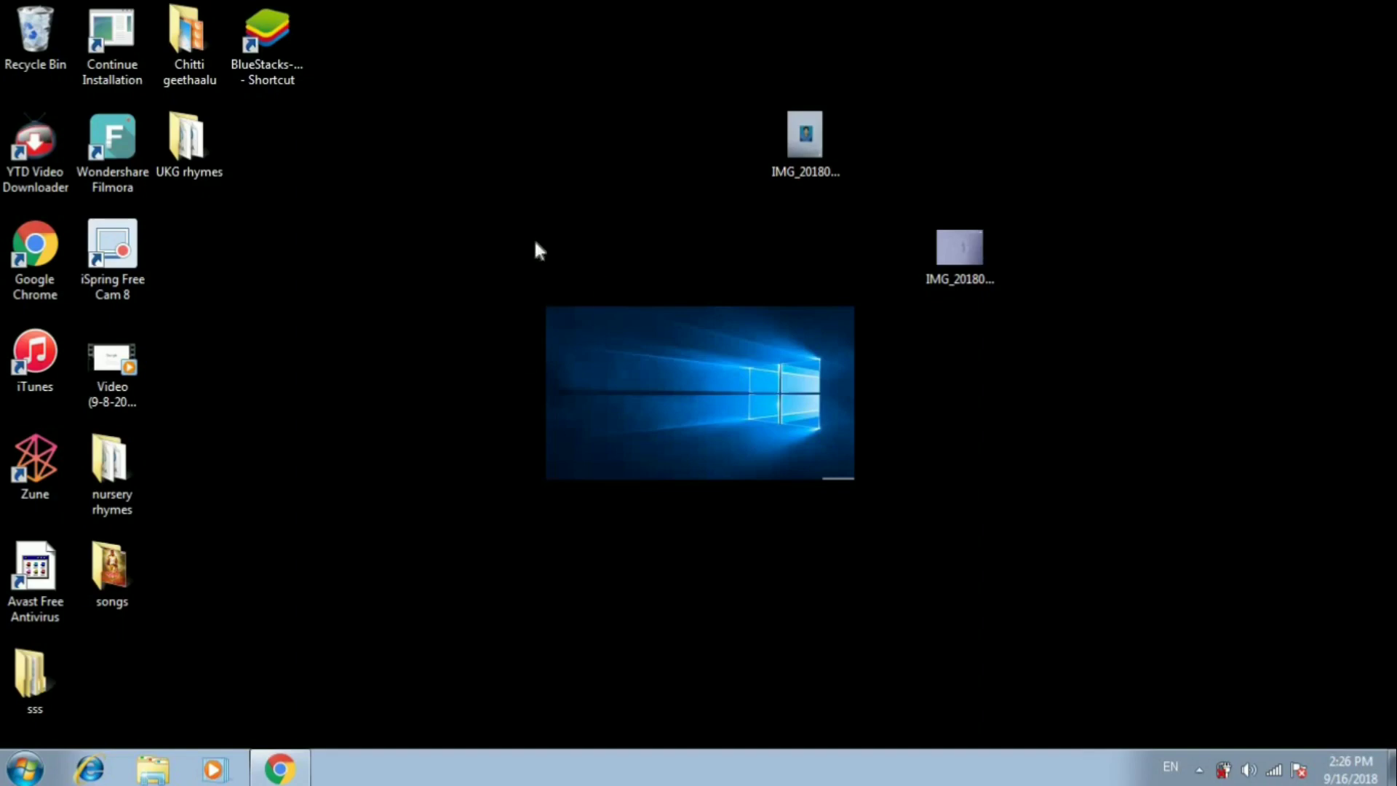
# Preview the passport photo and check its 1.03 MB file size in Properties
pyautogui.click(814, 154)
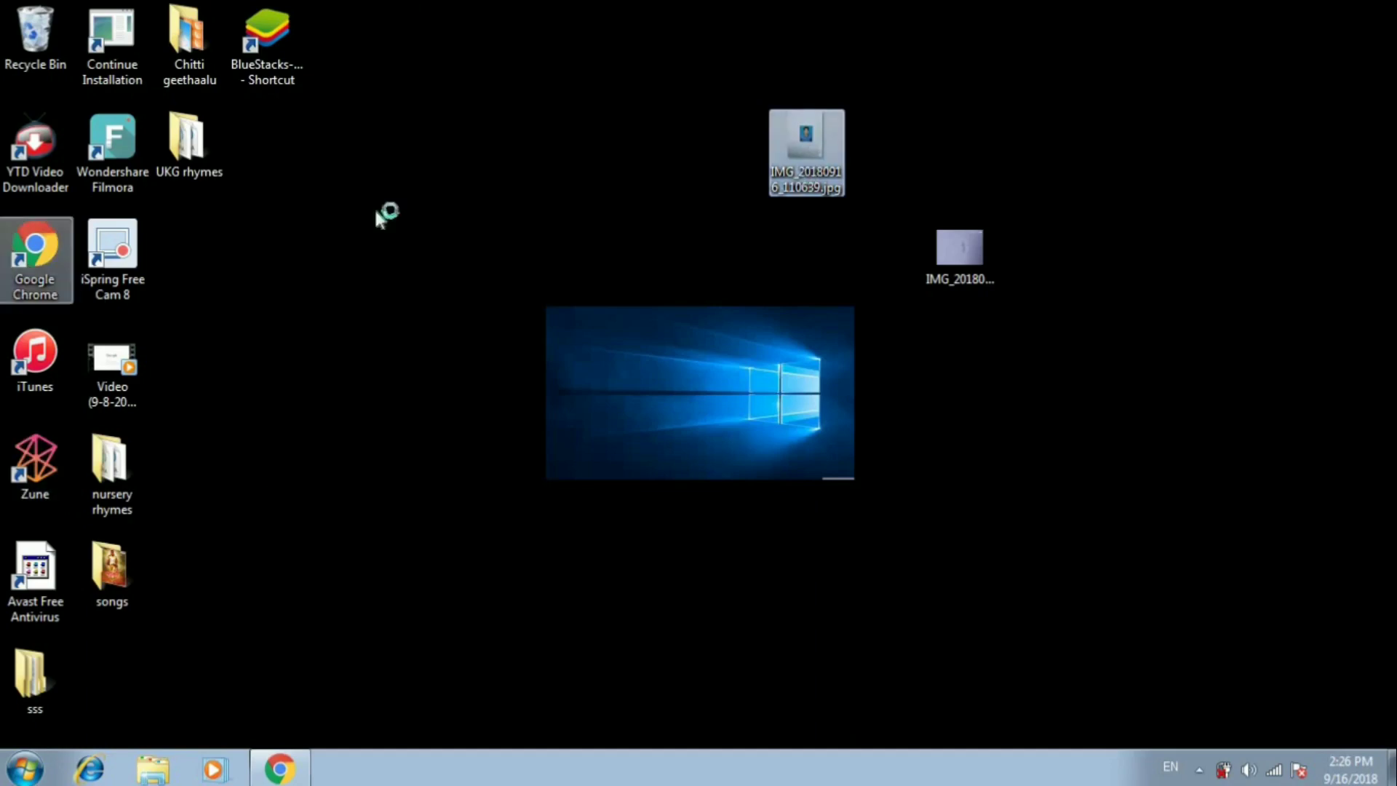
pyautogui.press('Return')
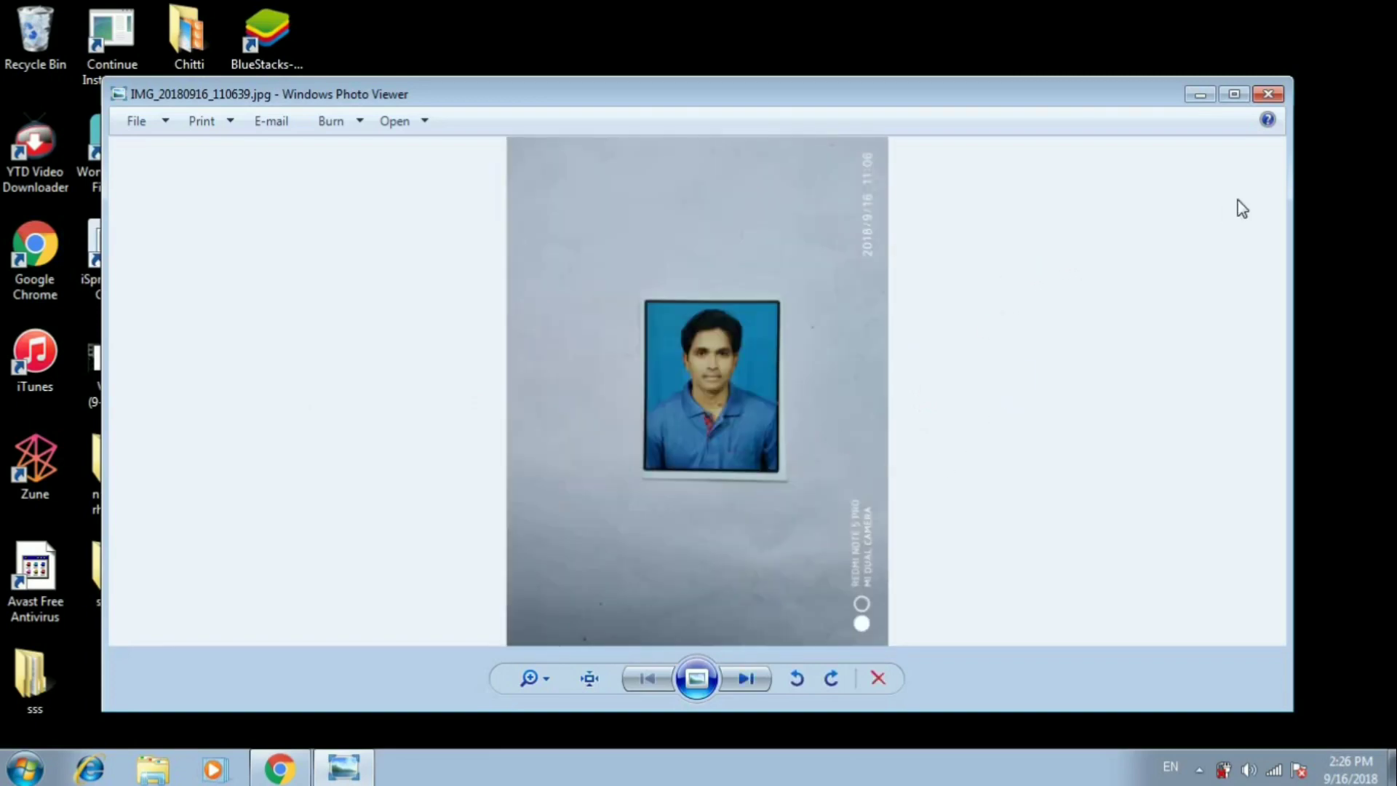
pyautogui.click(1267, 96)
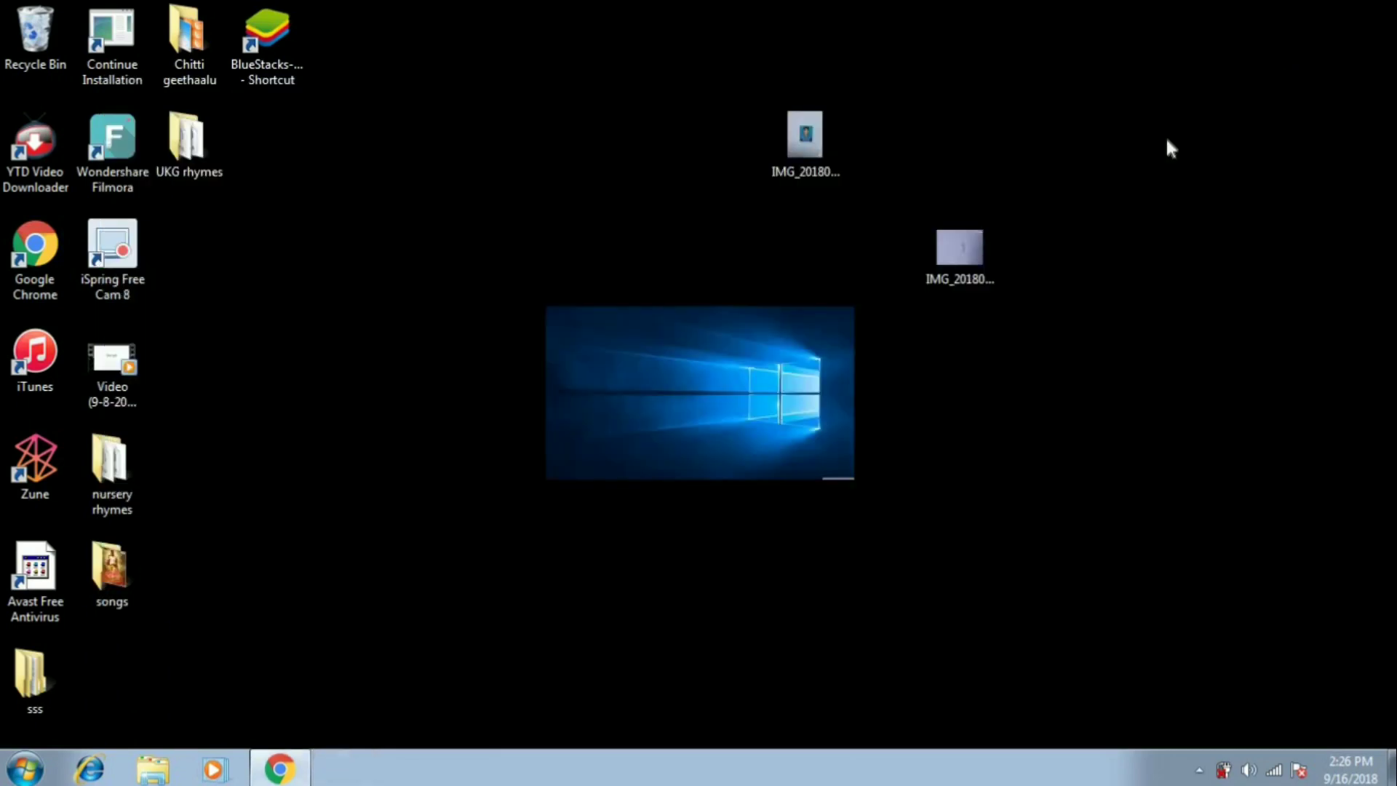
pyautogui.rightClick(812, 147)
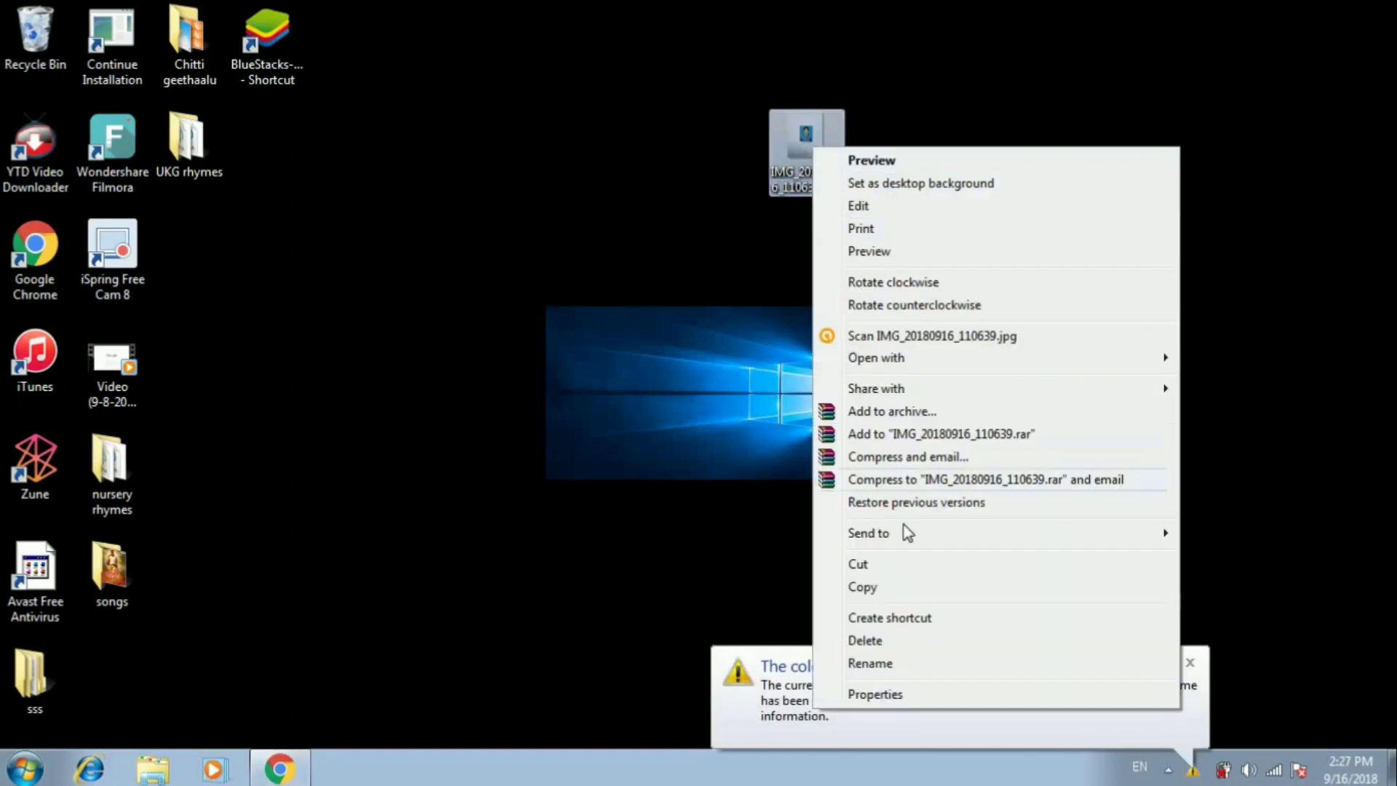
pyautogui.click(906, 697)
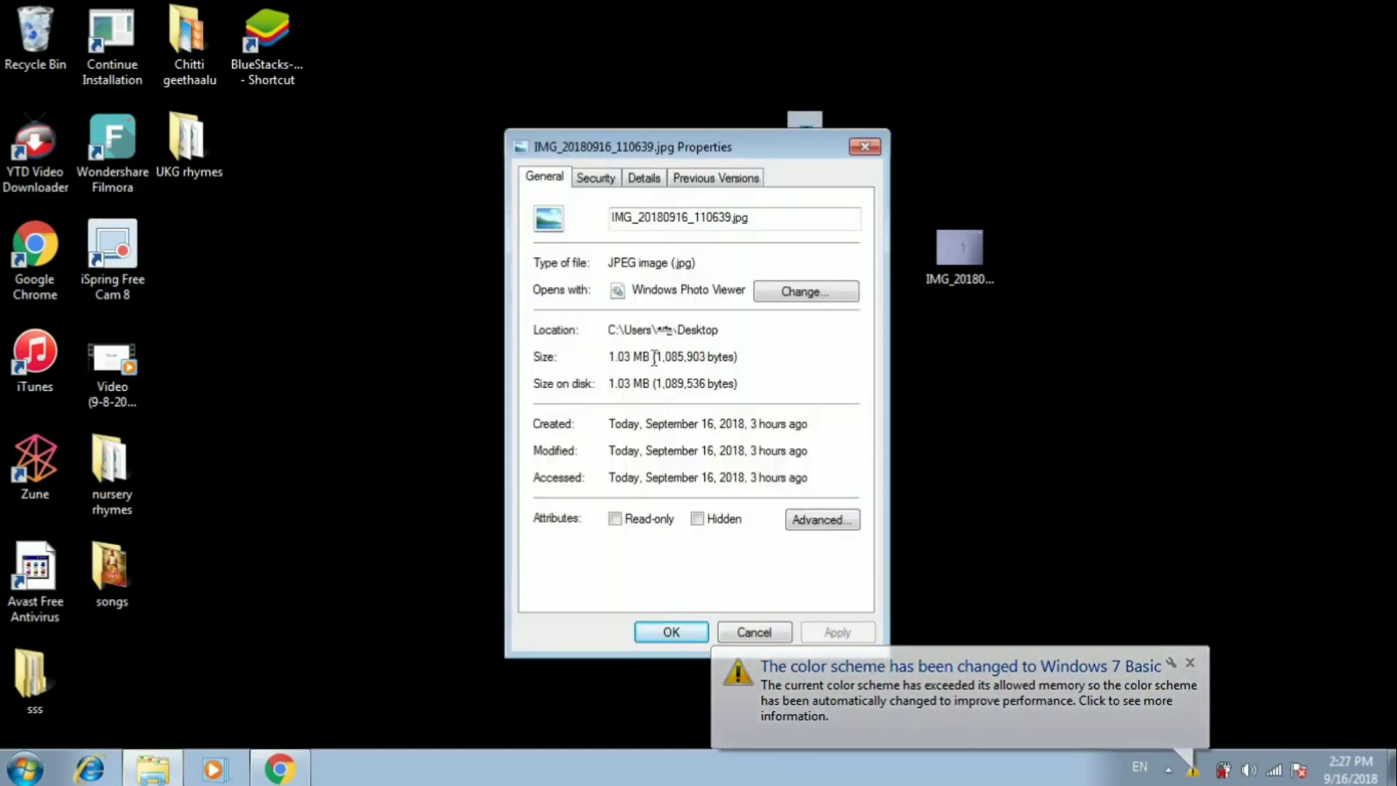
pyautogui.moveTo(654, 358); pyautogui.dragTo(608, 356)
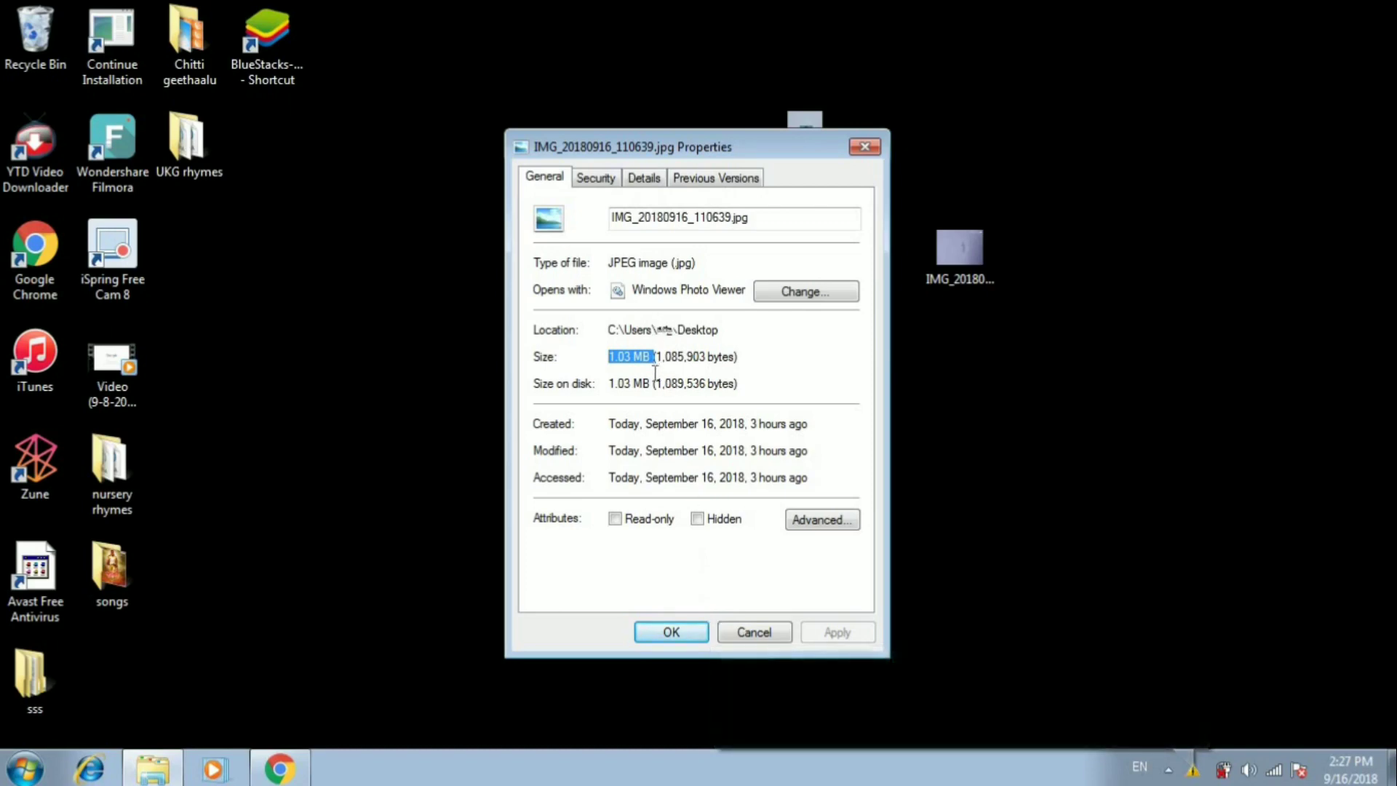
pyautogui.click(671, 632)
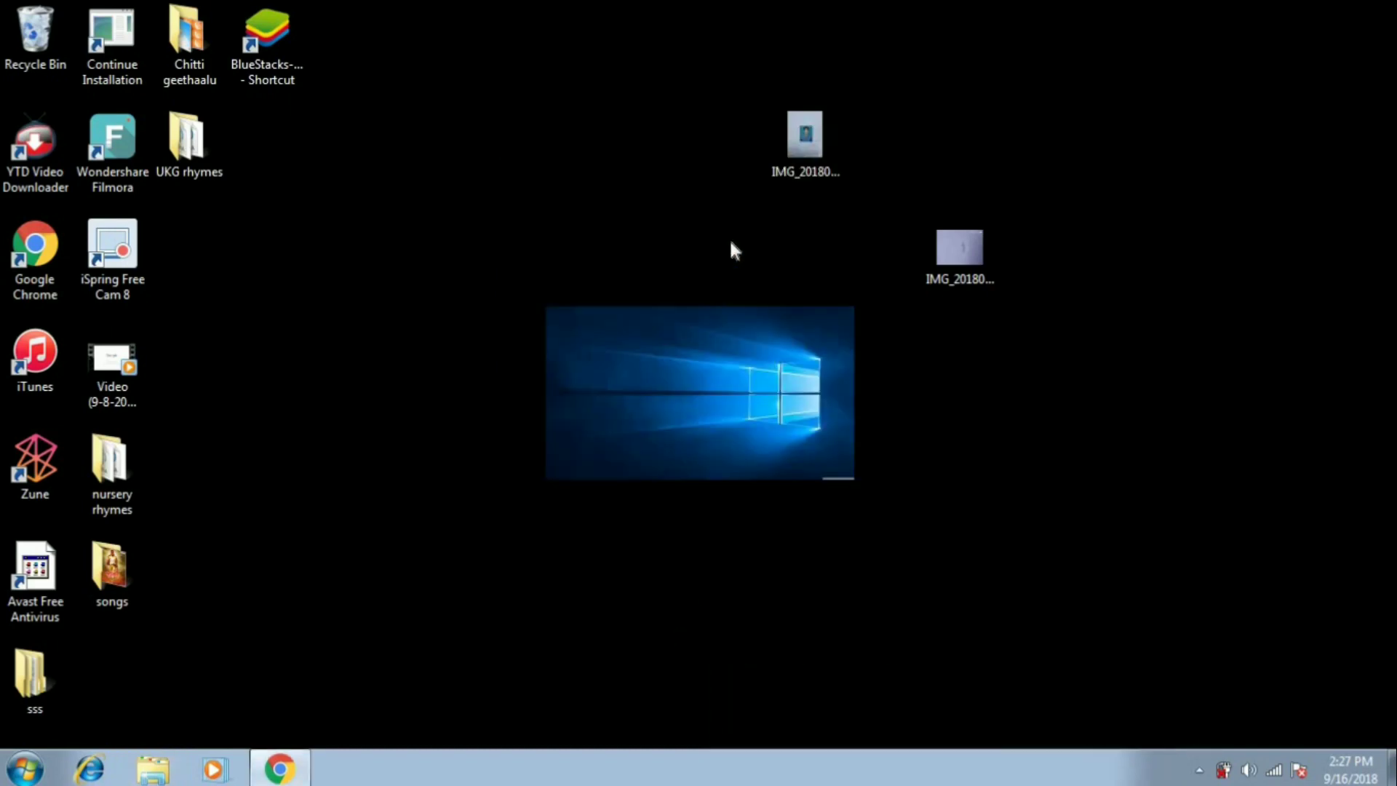
# Open IMG_20180916_110639.jpg in Microsoft Office Picture Manager and maximize the window
pyautogui.rightClick(799, 141)
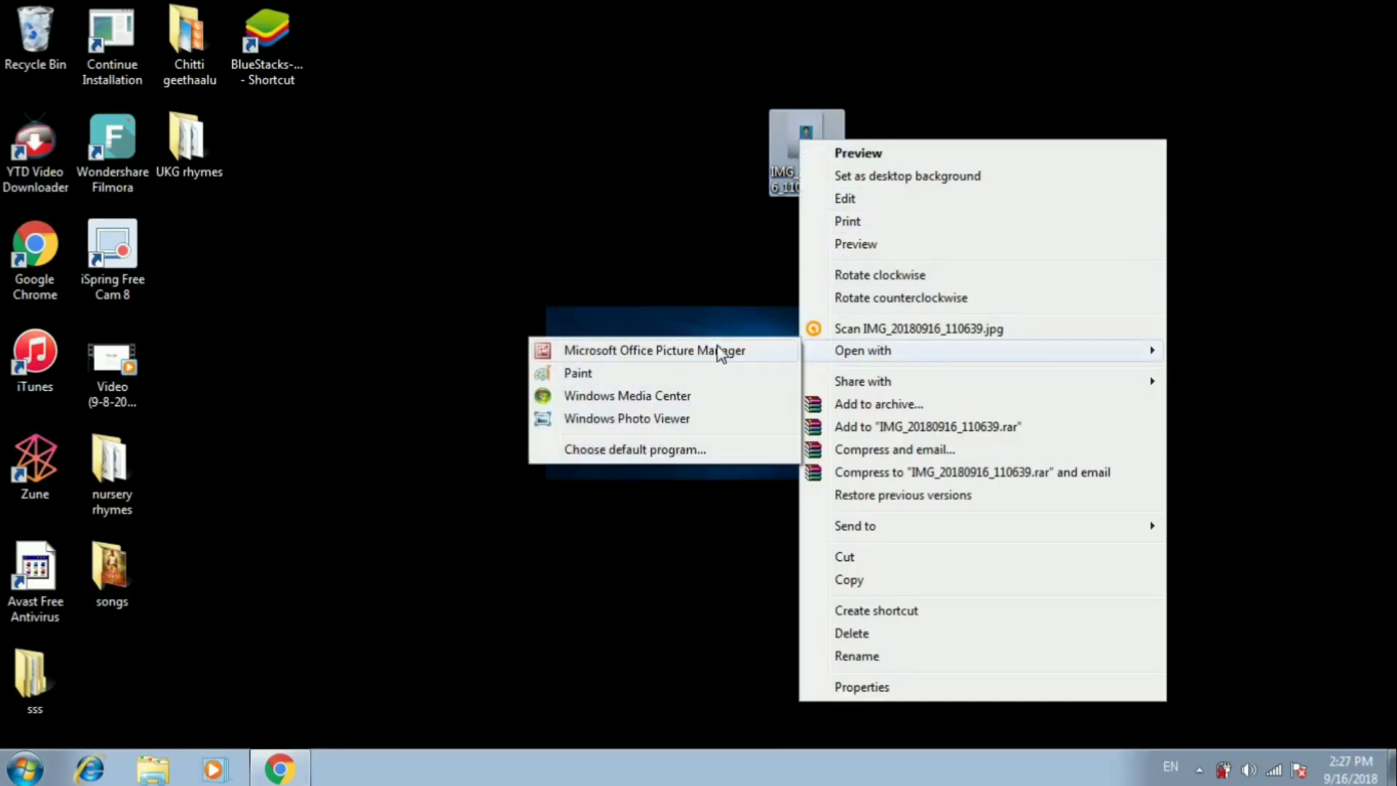
pyautogui.moveTo(862, 351)
pyautogui.click(700, 354)
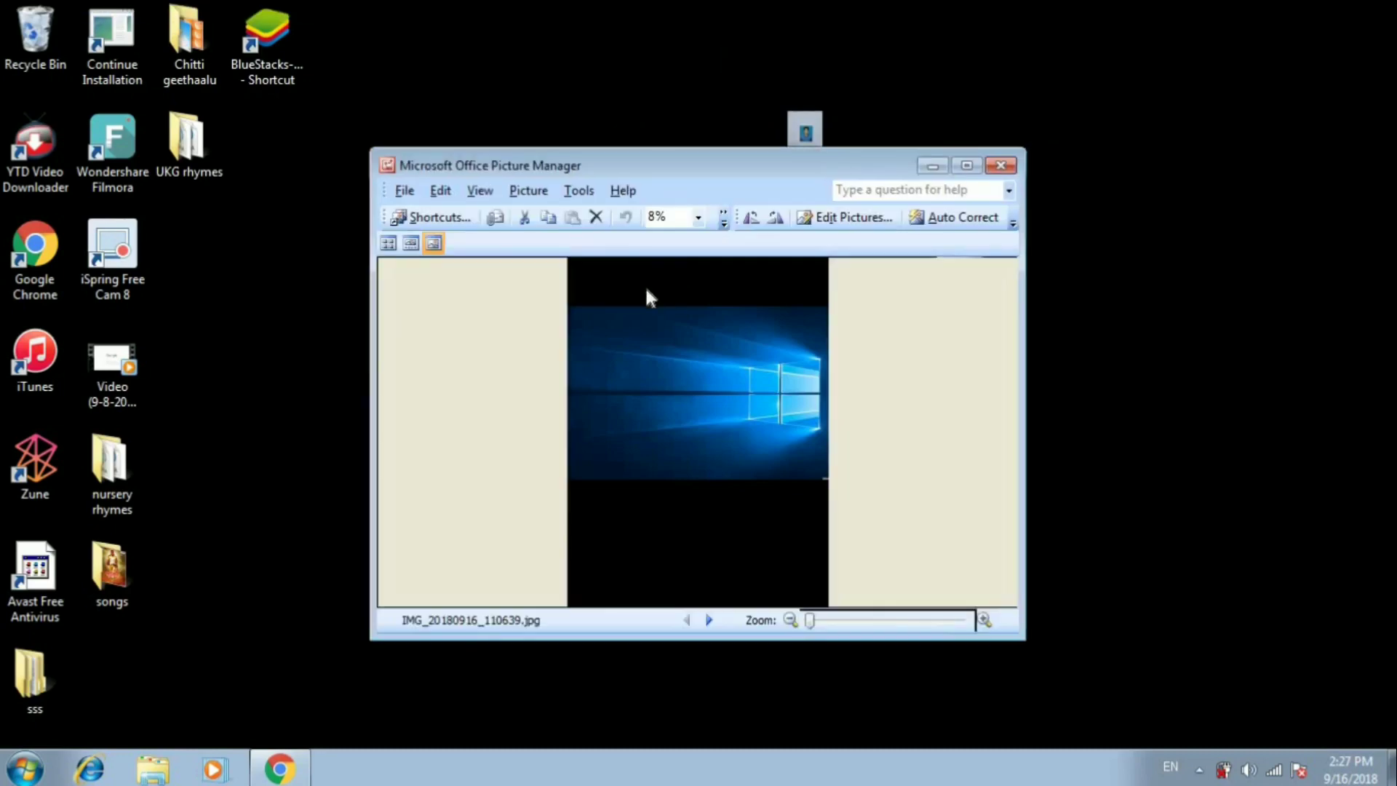
pyautogui.doubleClick(656, 163)
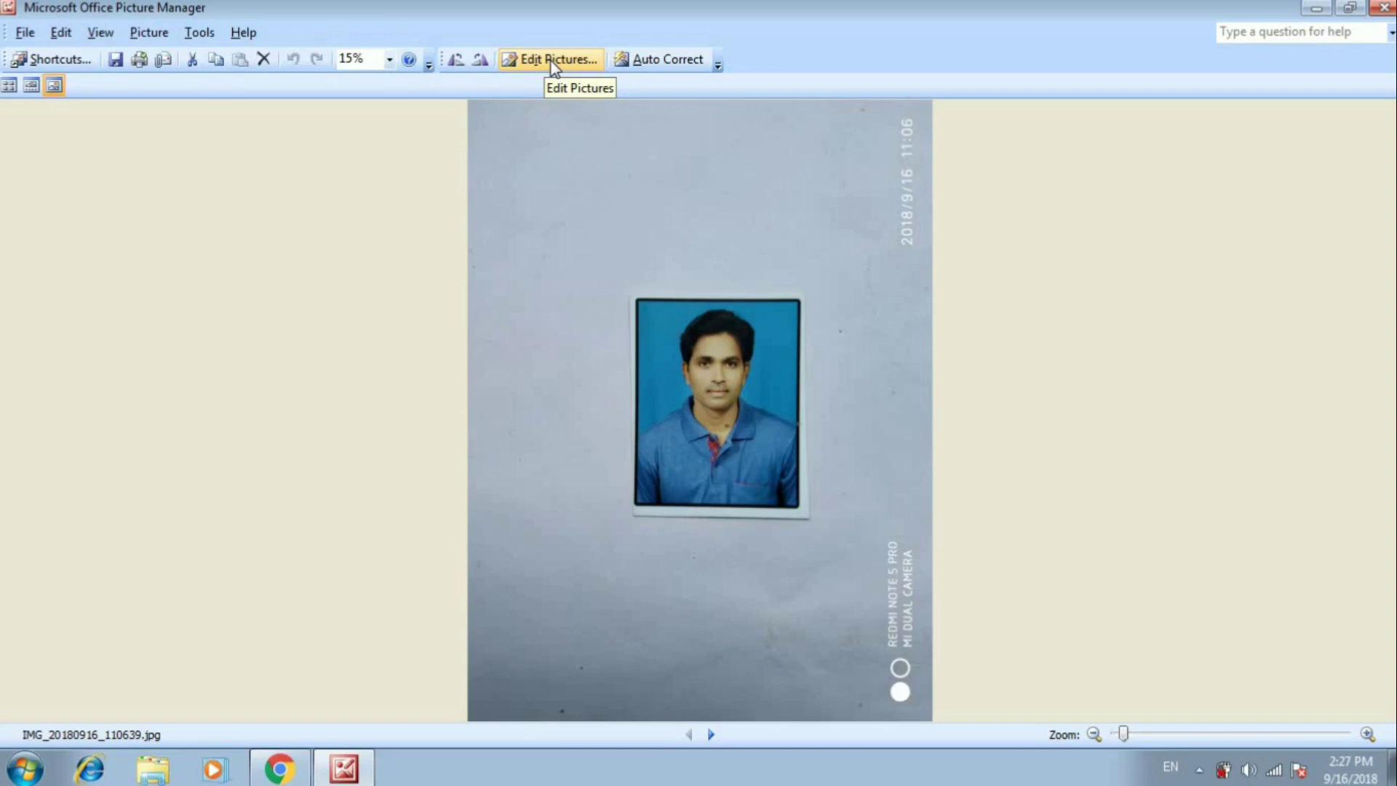
# Crop the photo to the blue-background passport portrait, leaving it 1025 x 1208 pixels
pyautogui.click(551, 64)
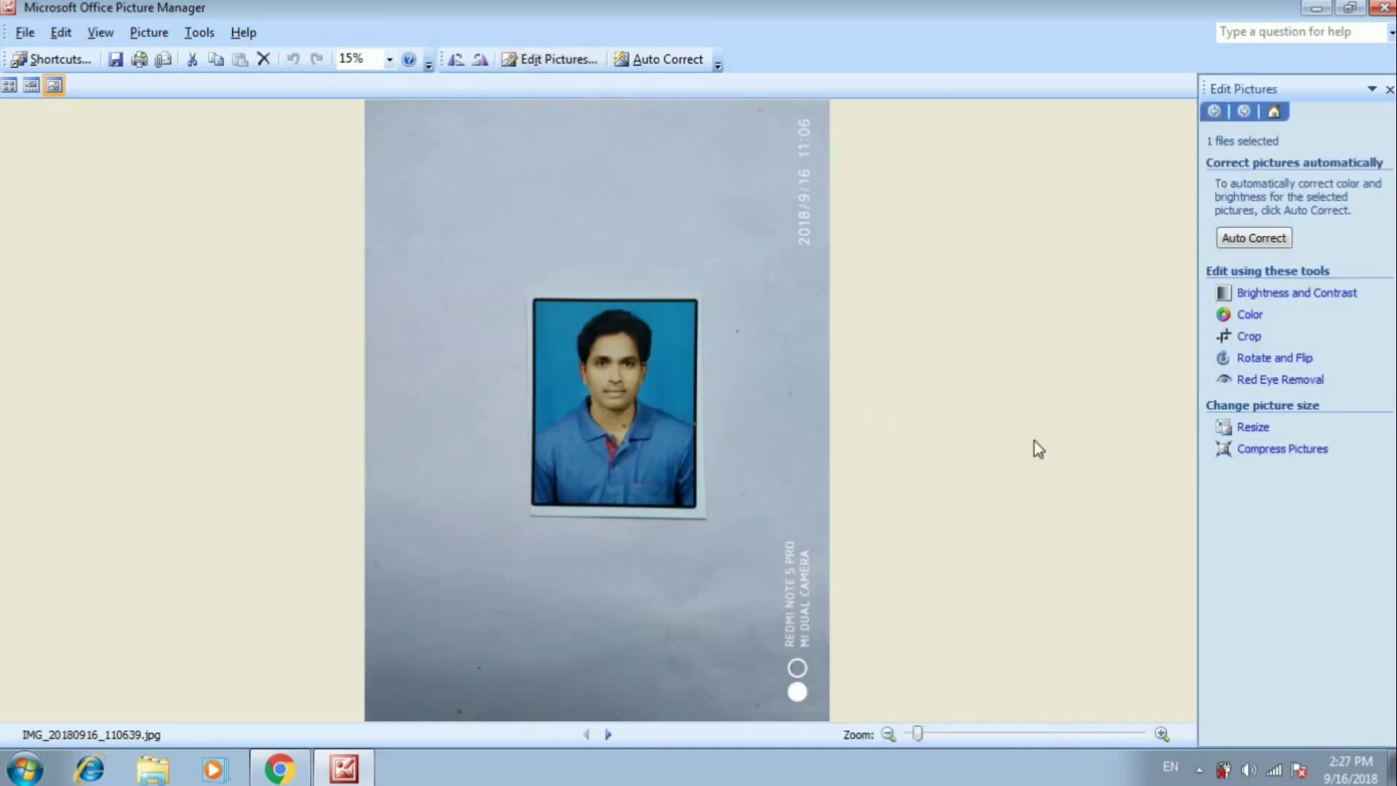
pyautogui.click(1249, 339)
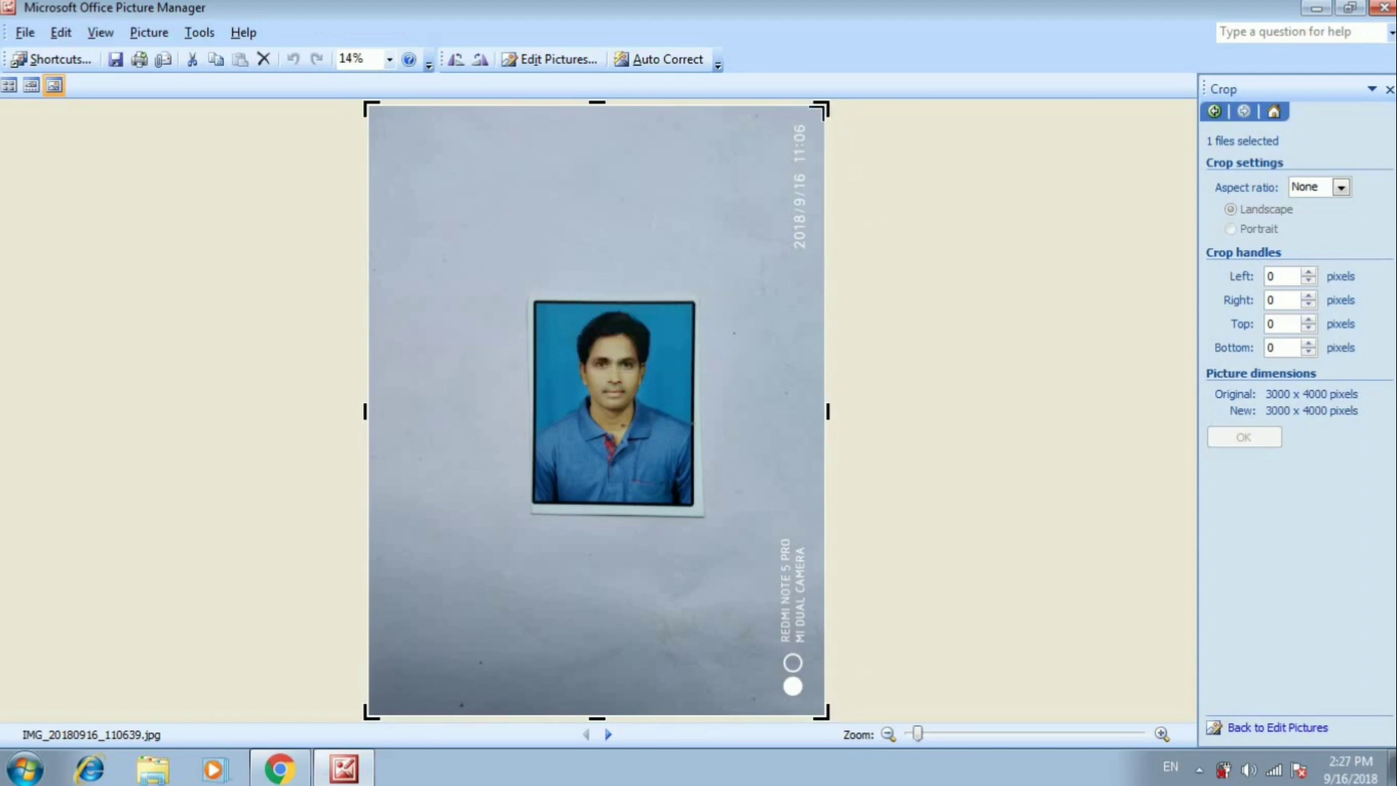
pyautogui.moveTo(826, 105)
pyautogui.mouseDown()
pyautogui.moveTo(744, 204)
pyautogui.moveTo(691, 302)
pyautogui.mouseUp()
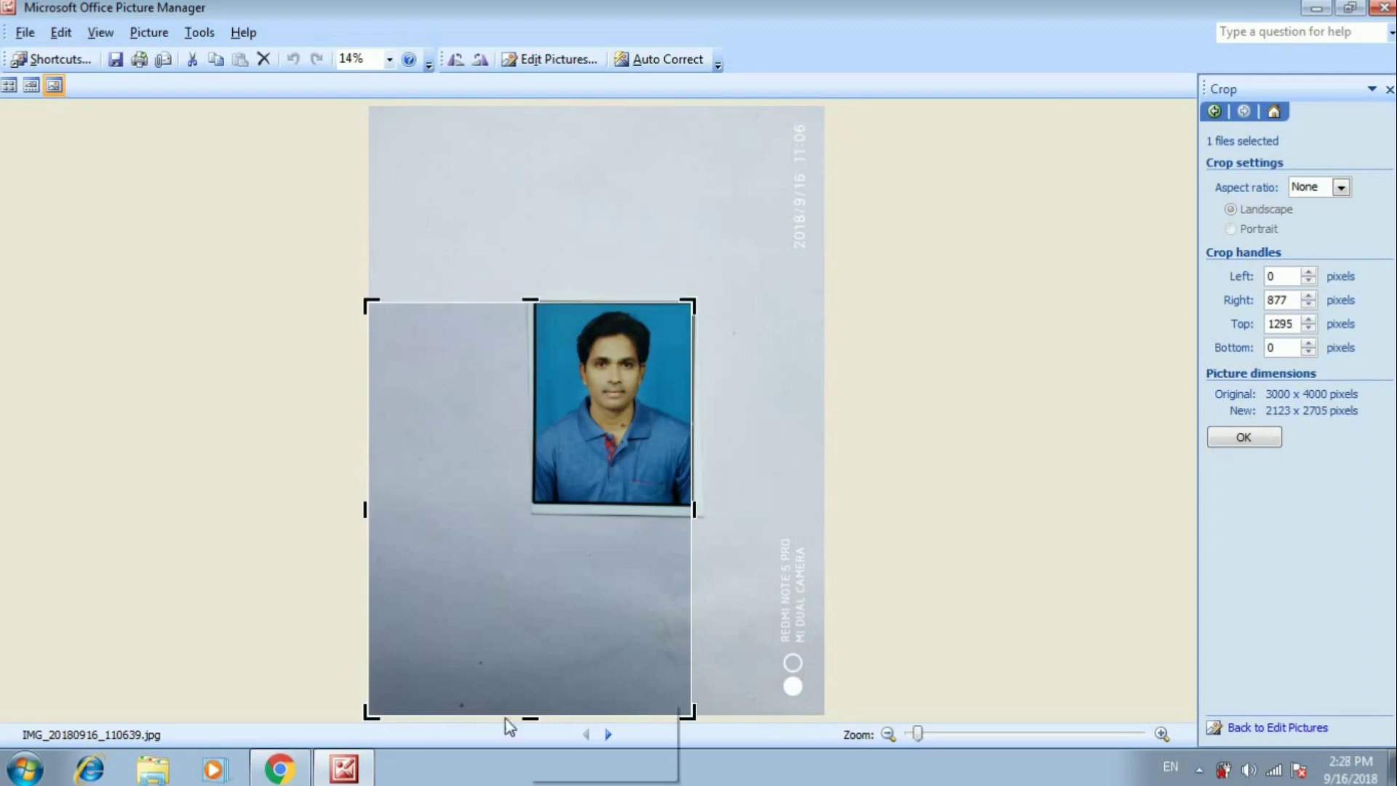
pyautogui.moveTo(371, 710)
pyautogui.mouseDown()
pyautogui.moveTo(506, 606)
pyautogui.moveTo(536, 489)
pyautogui.mouseUp()
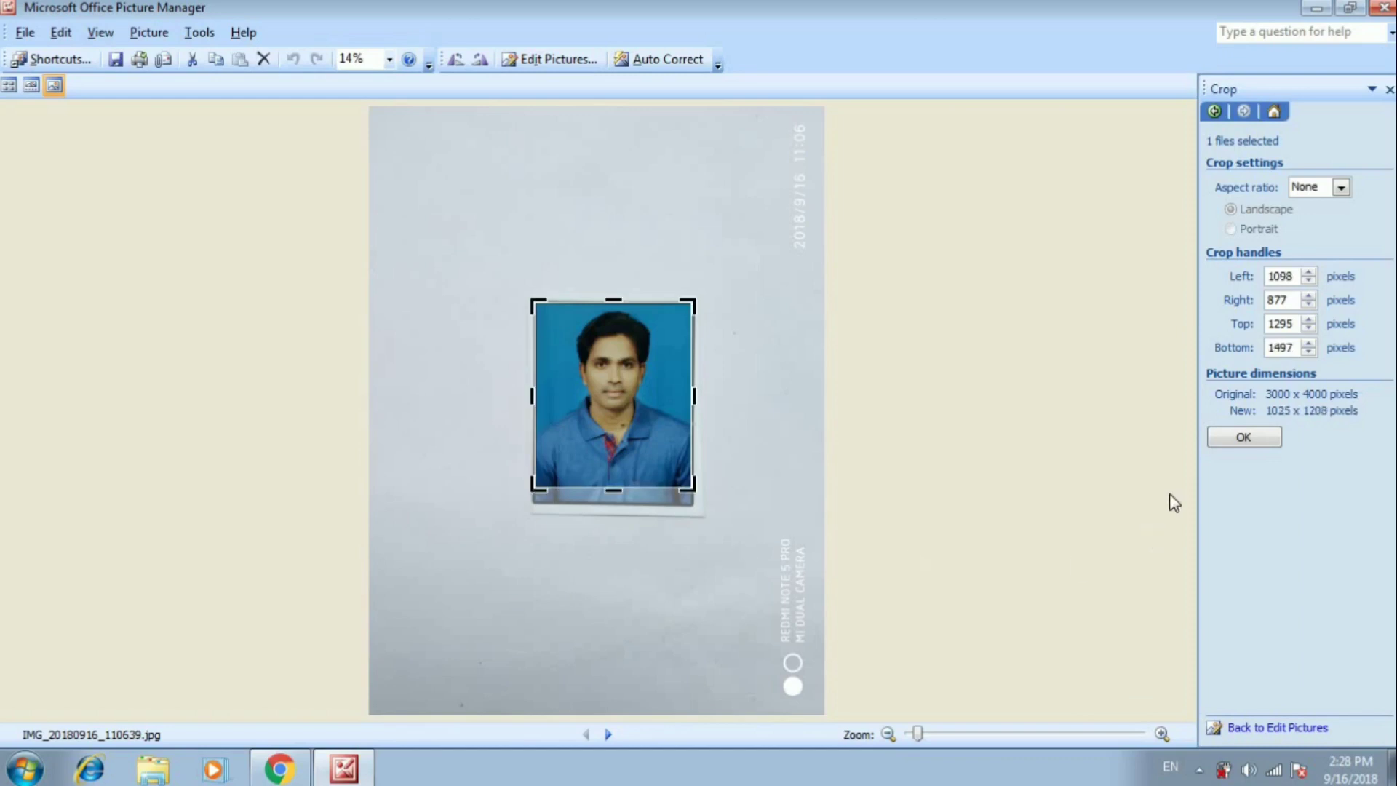
pyautogui.click(1241, 438)
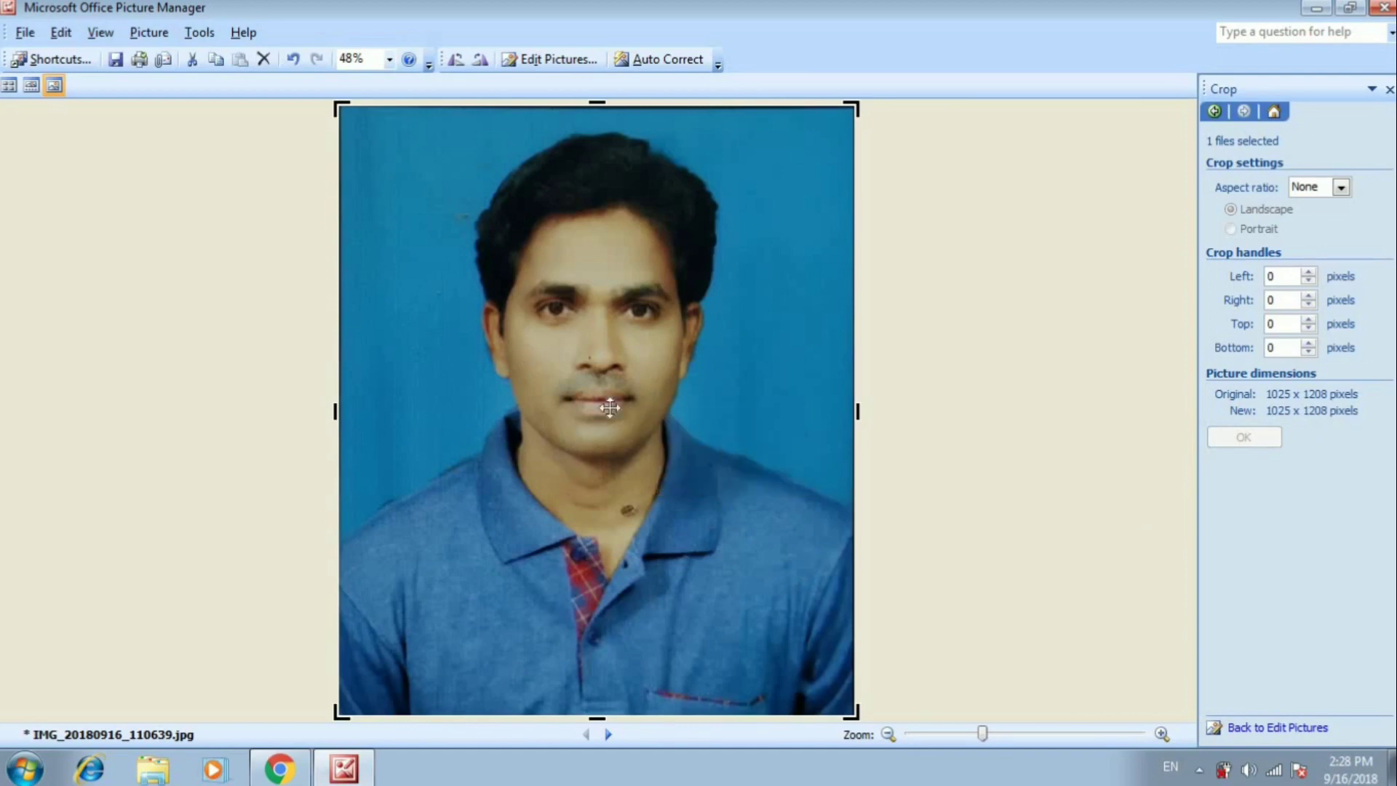
pyautogui.click(578, 62)
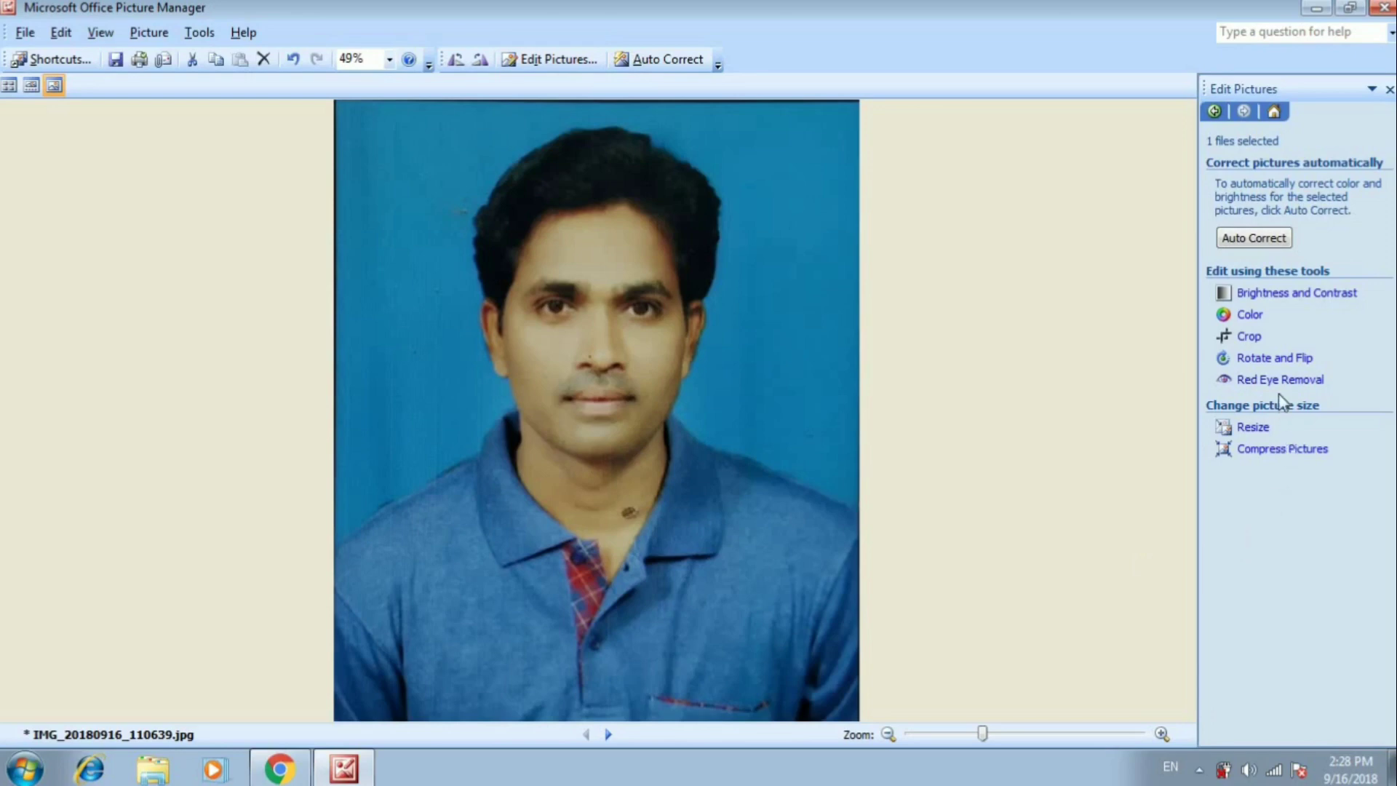
# Compress the cropped portrait for Web pages, cutting its estimated size to 24.9 KB
pyautogui.click(1289, 451)
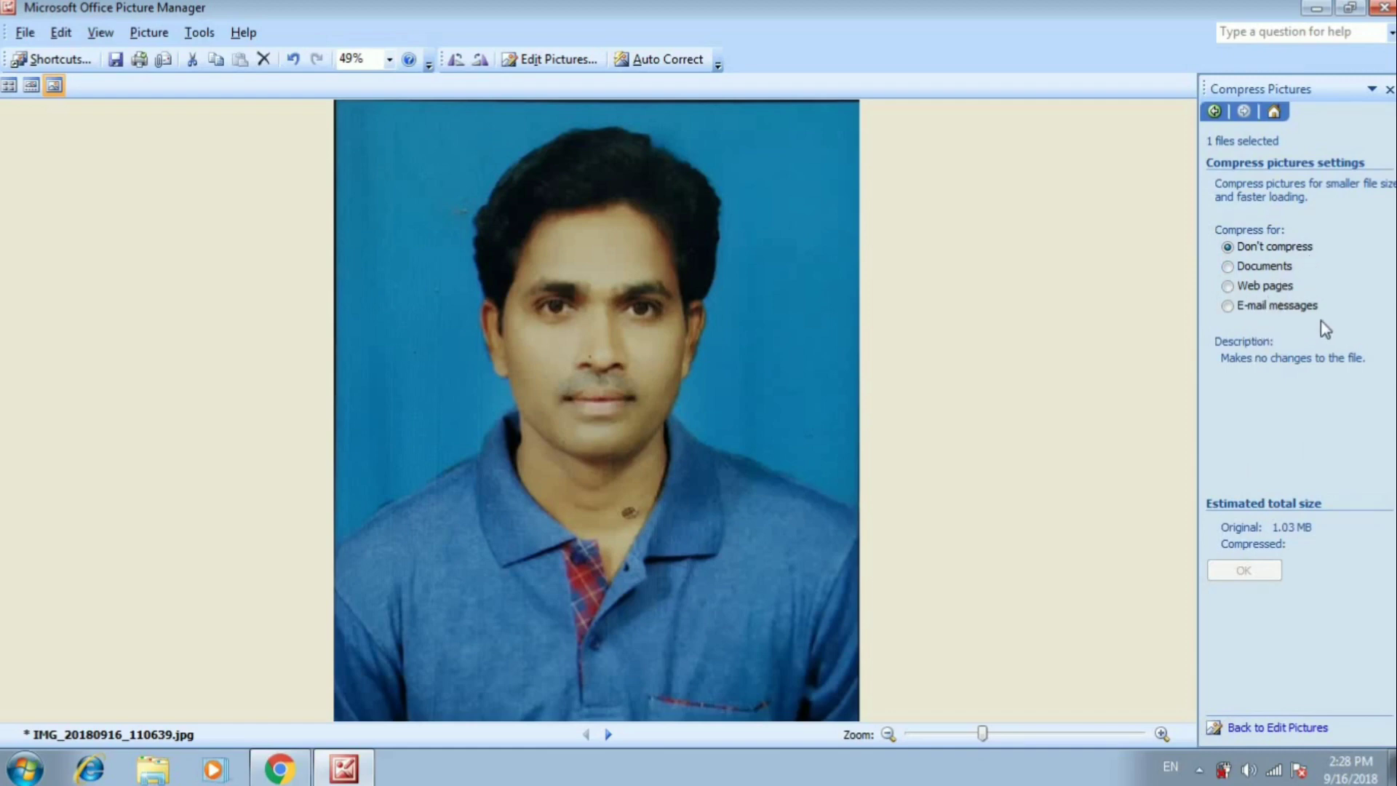
pyautogui.click(1228, 267)
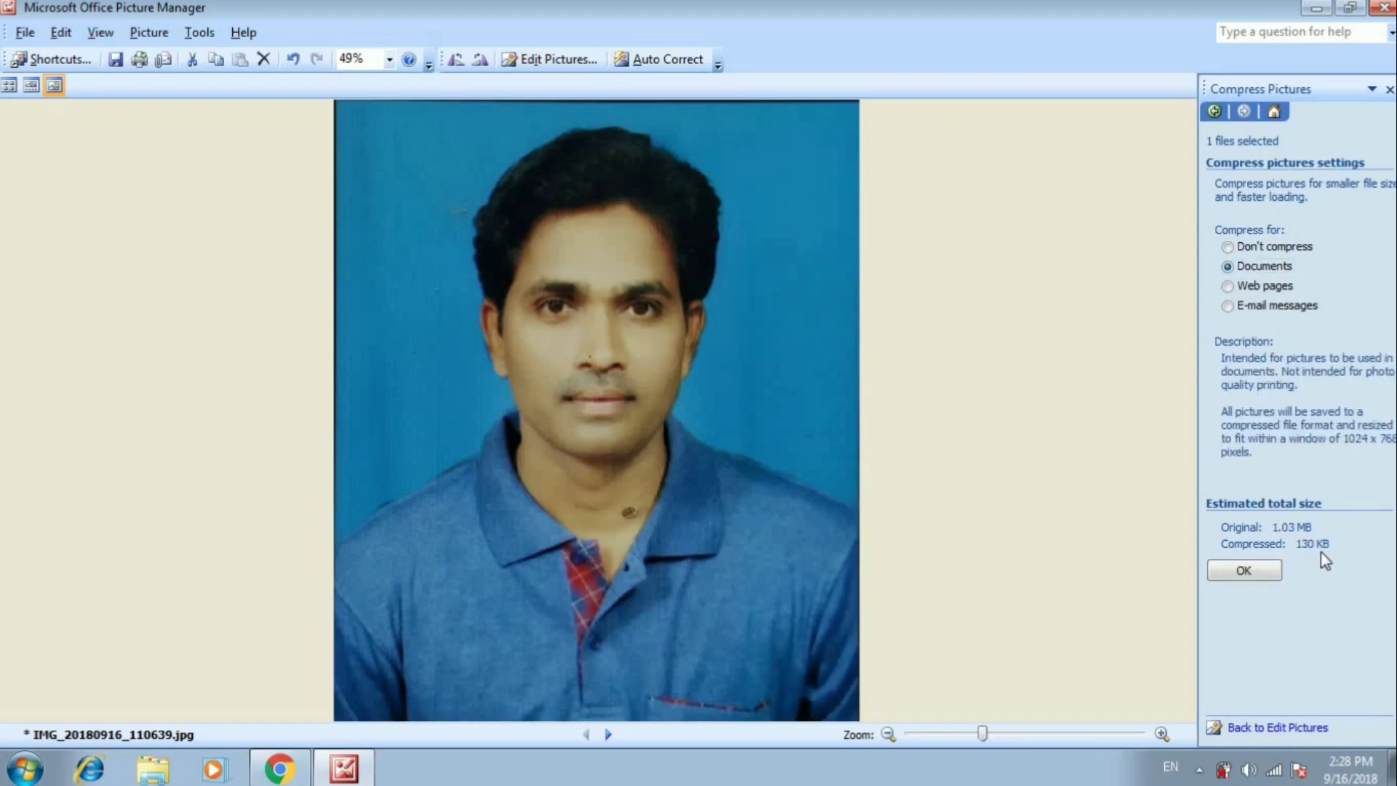
pyautogui.click(1229, 287)
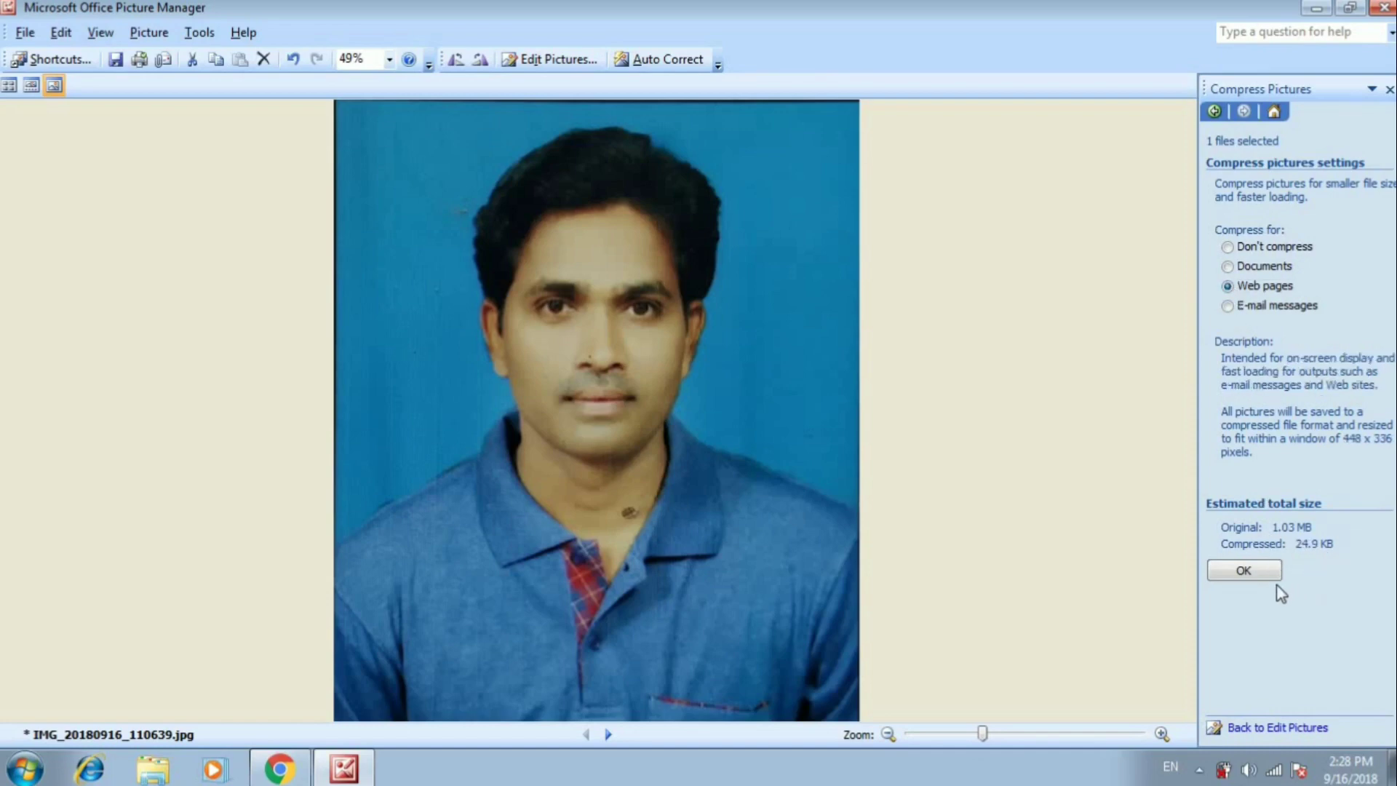
pyautogui.click(1256, 572)
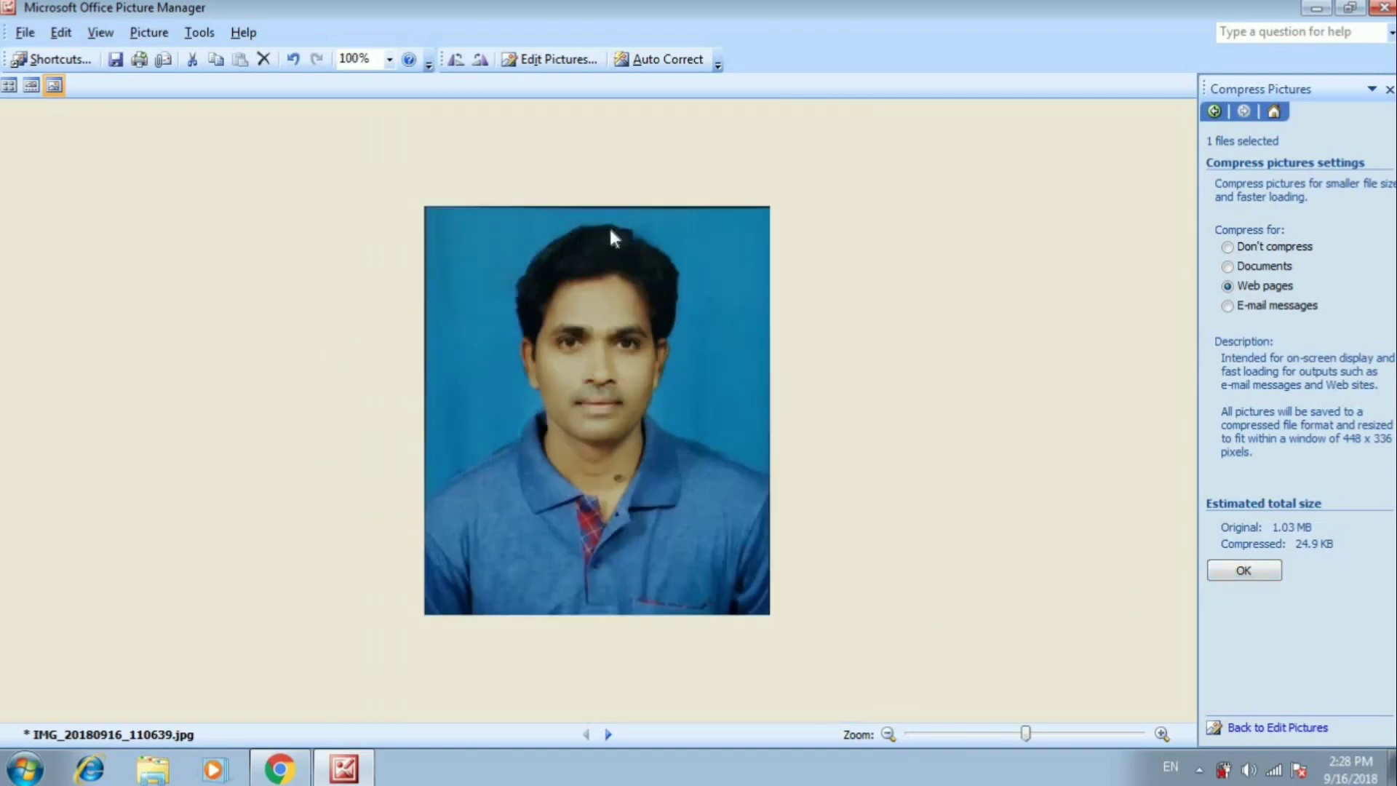
# Save the compressed portrait as 33.jpg on the Desktop, then close without changing the original
pyautogui.click(28, 33)
pyautogui.click(85, 129)
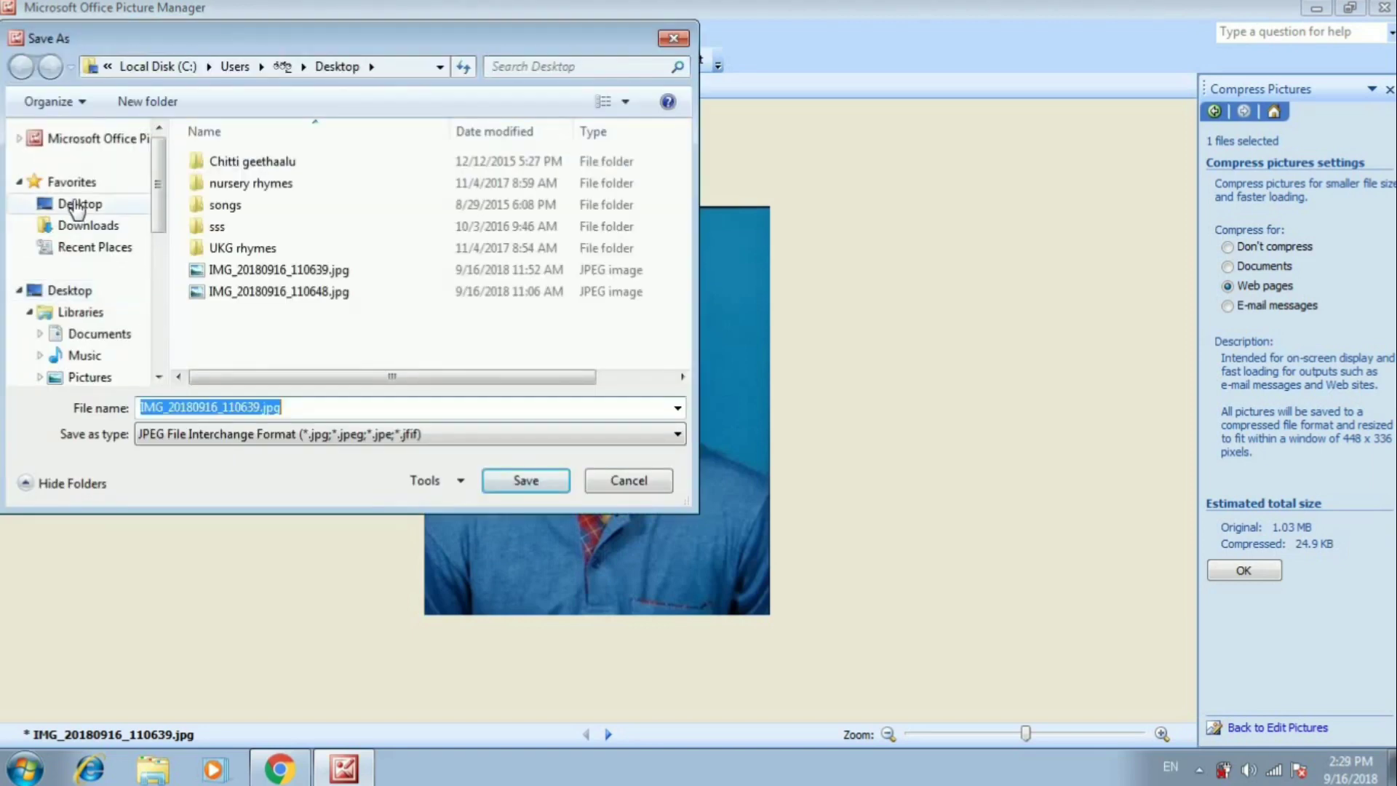
pyautogui.click(87, 206)
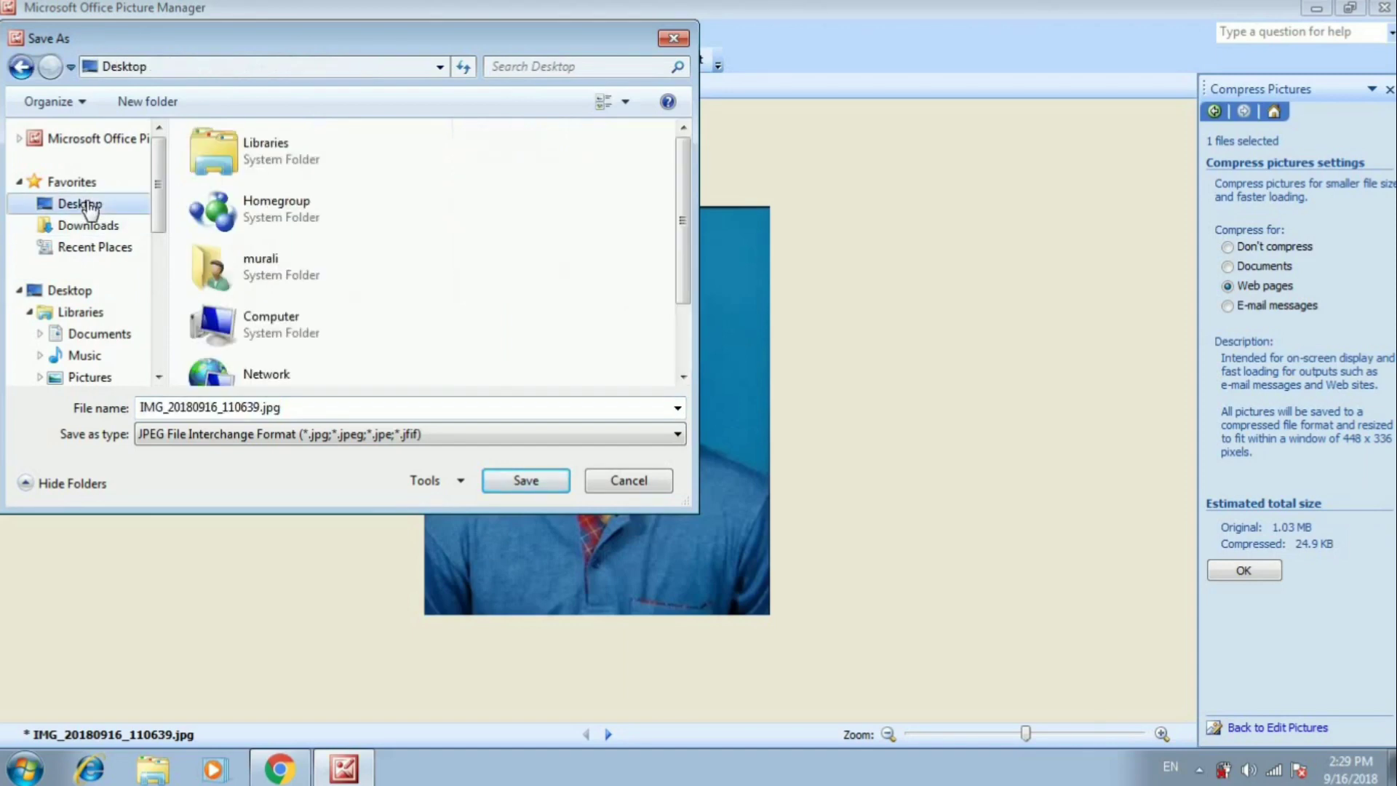
pyautogui.doubleClick(287, 408)
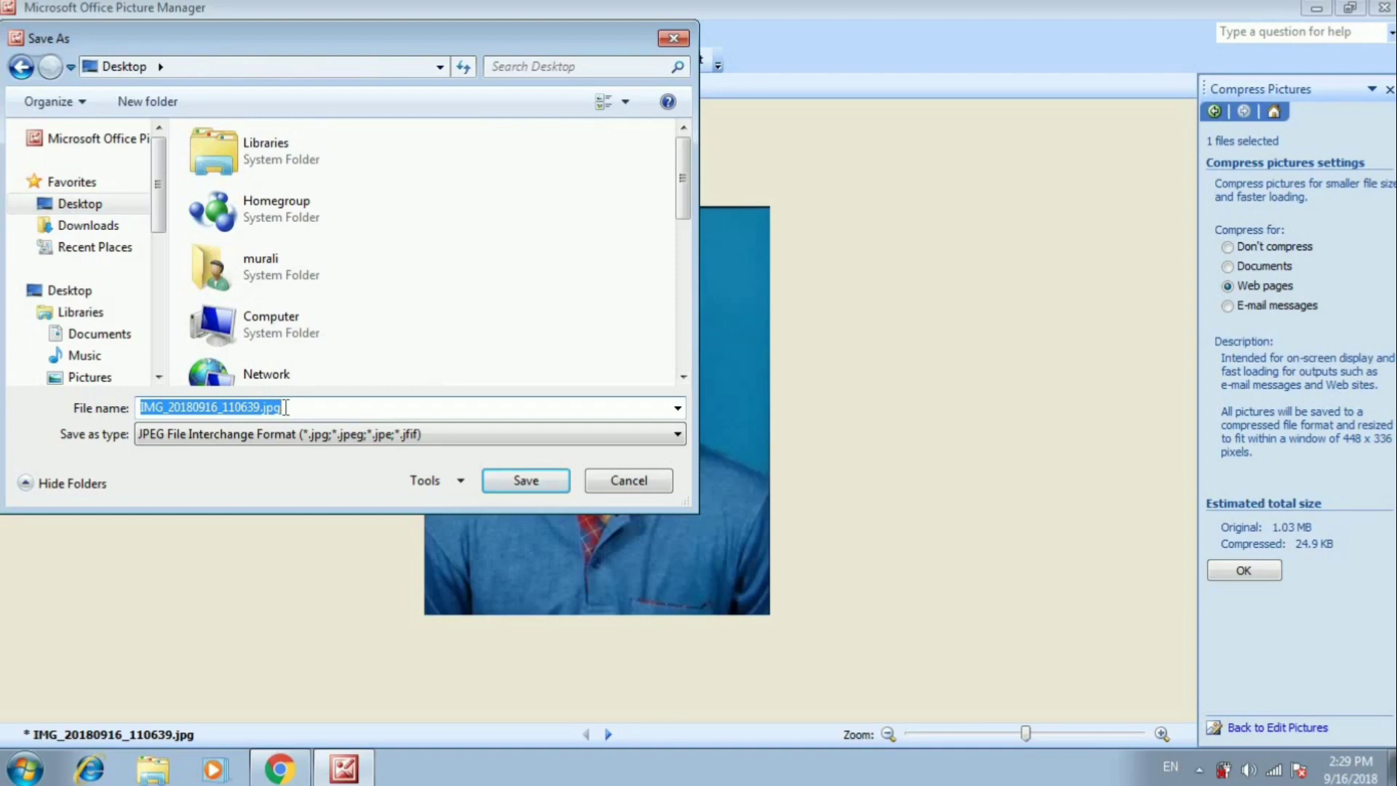
pyautogui.write('33')
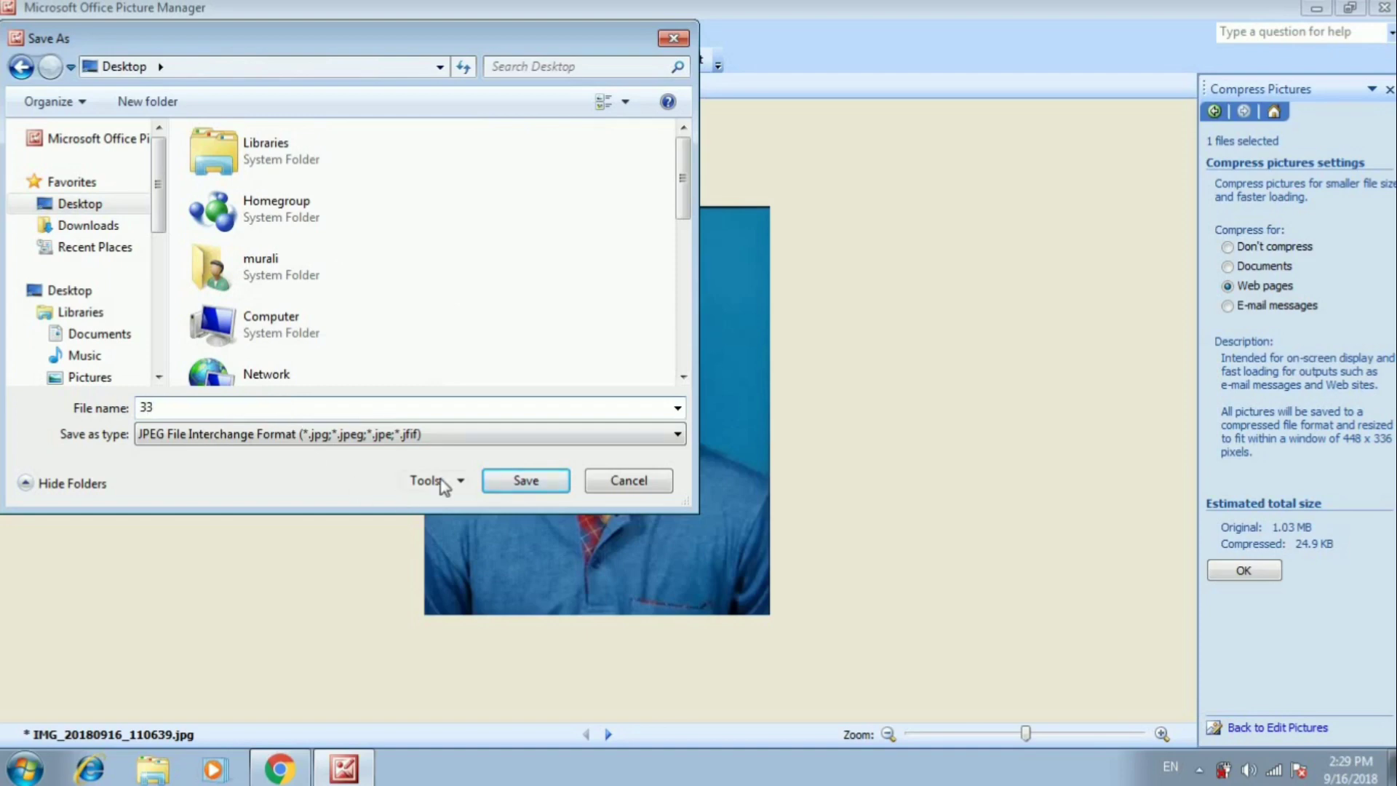
pyautogui.click(504, 480)
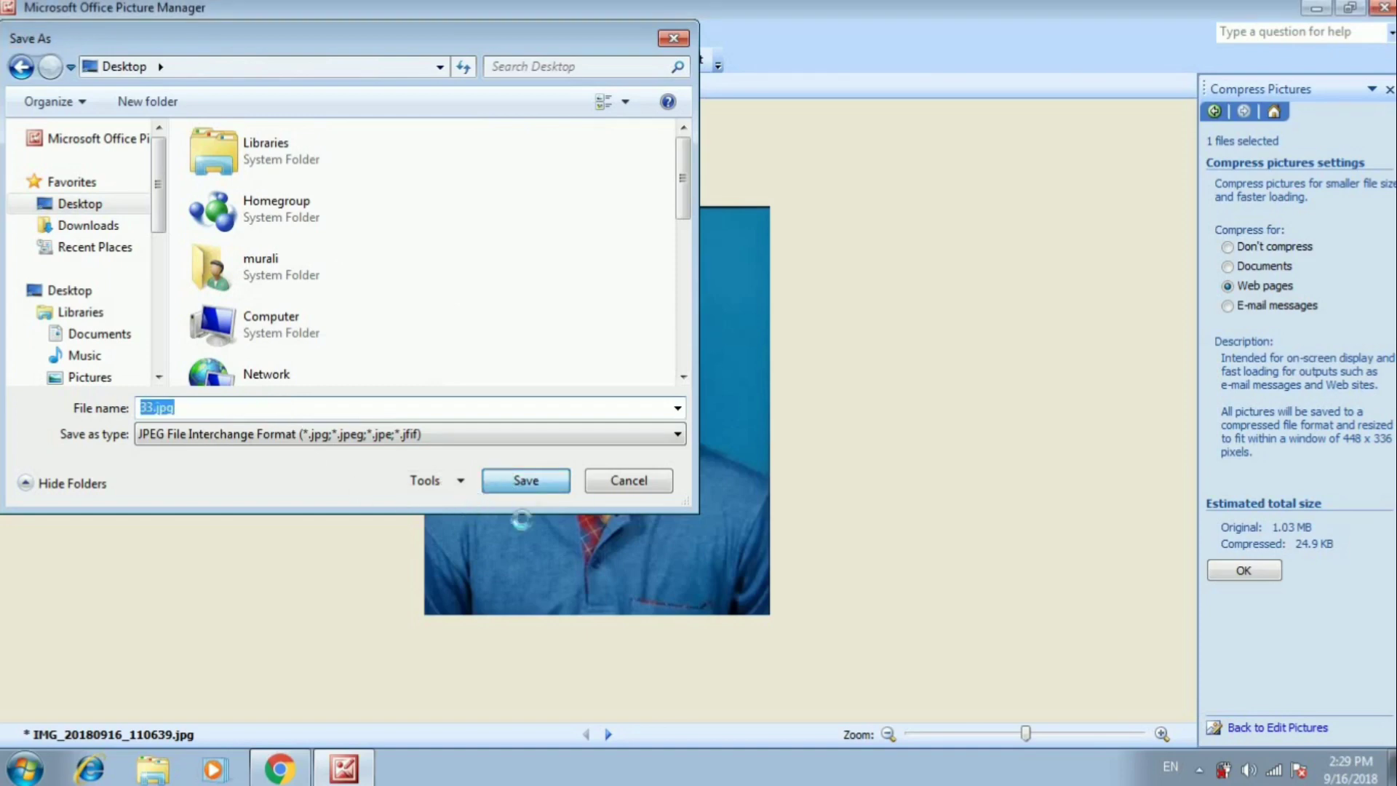
pyautogui.click(1386, 9)
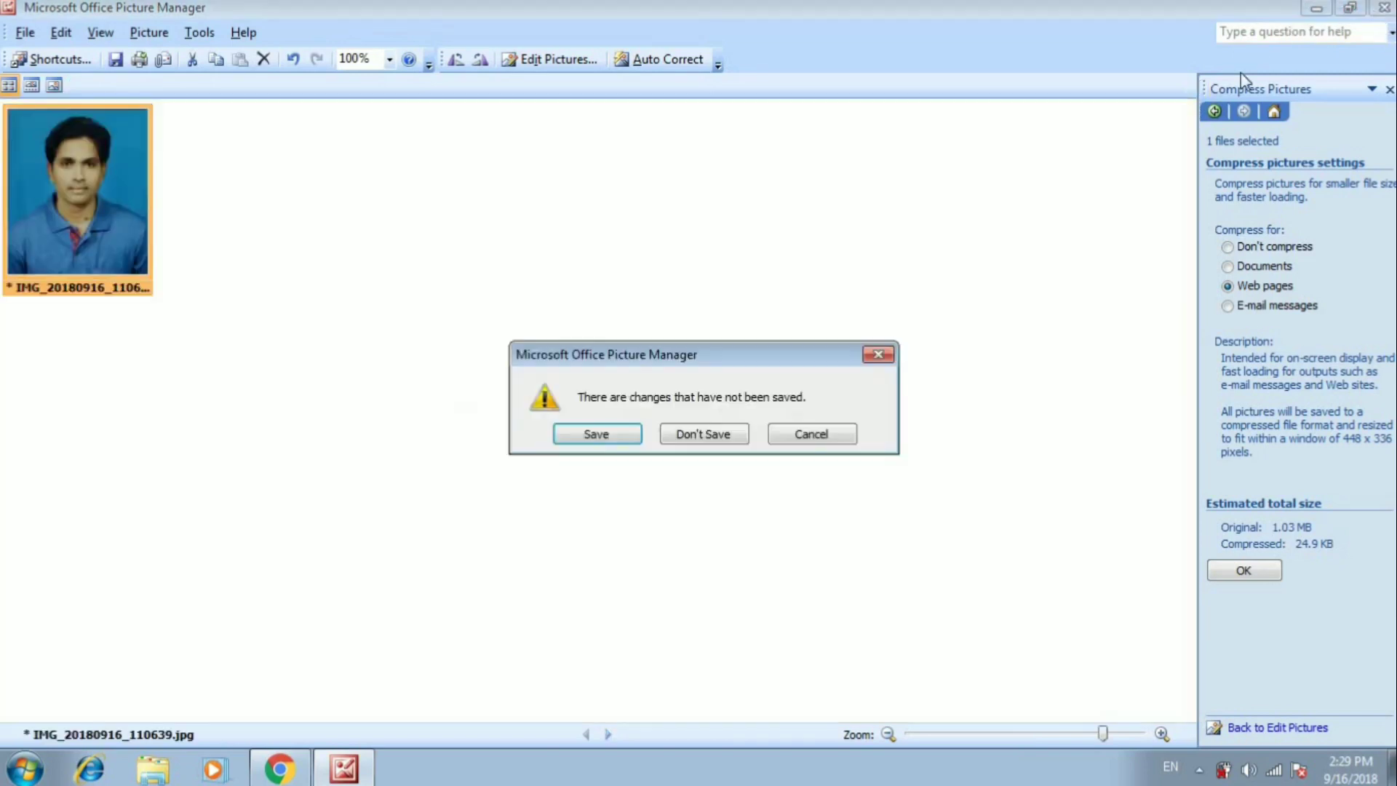
pyautogui.click(710, 434)
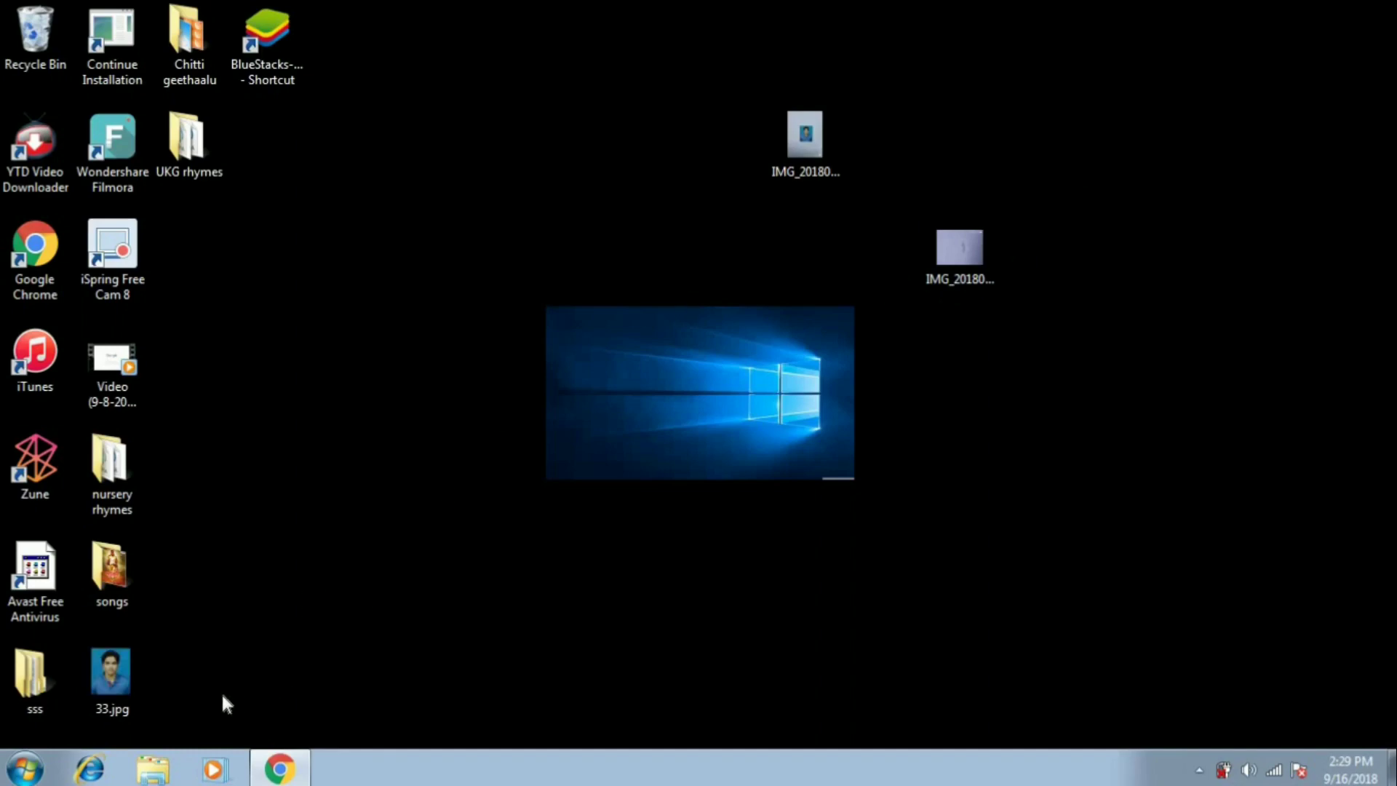
pyautogui.rightClick(112, 671)
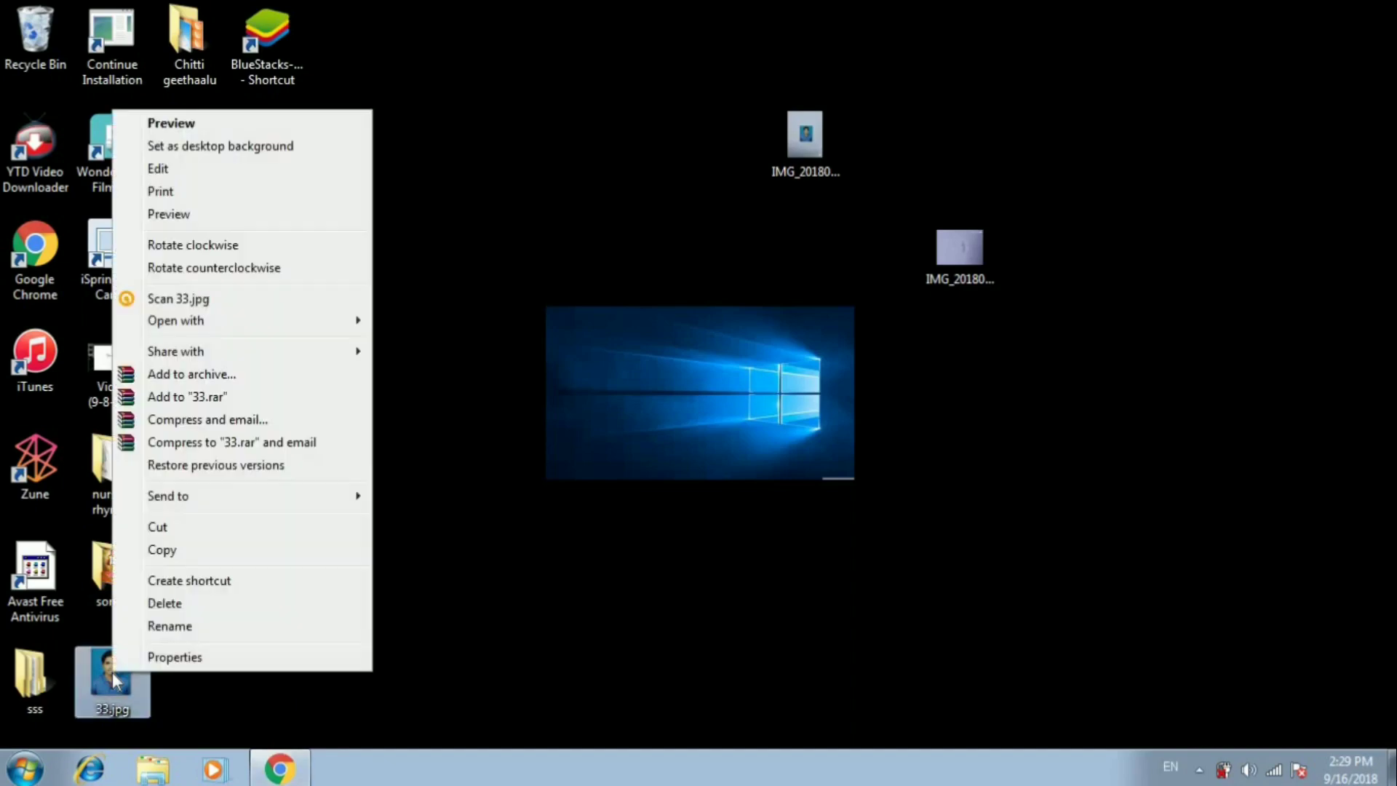
pyautogui.click(184, 659)
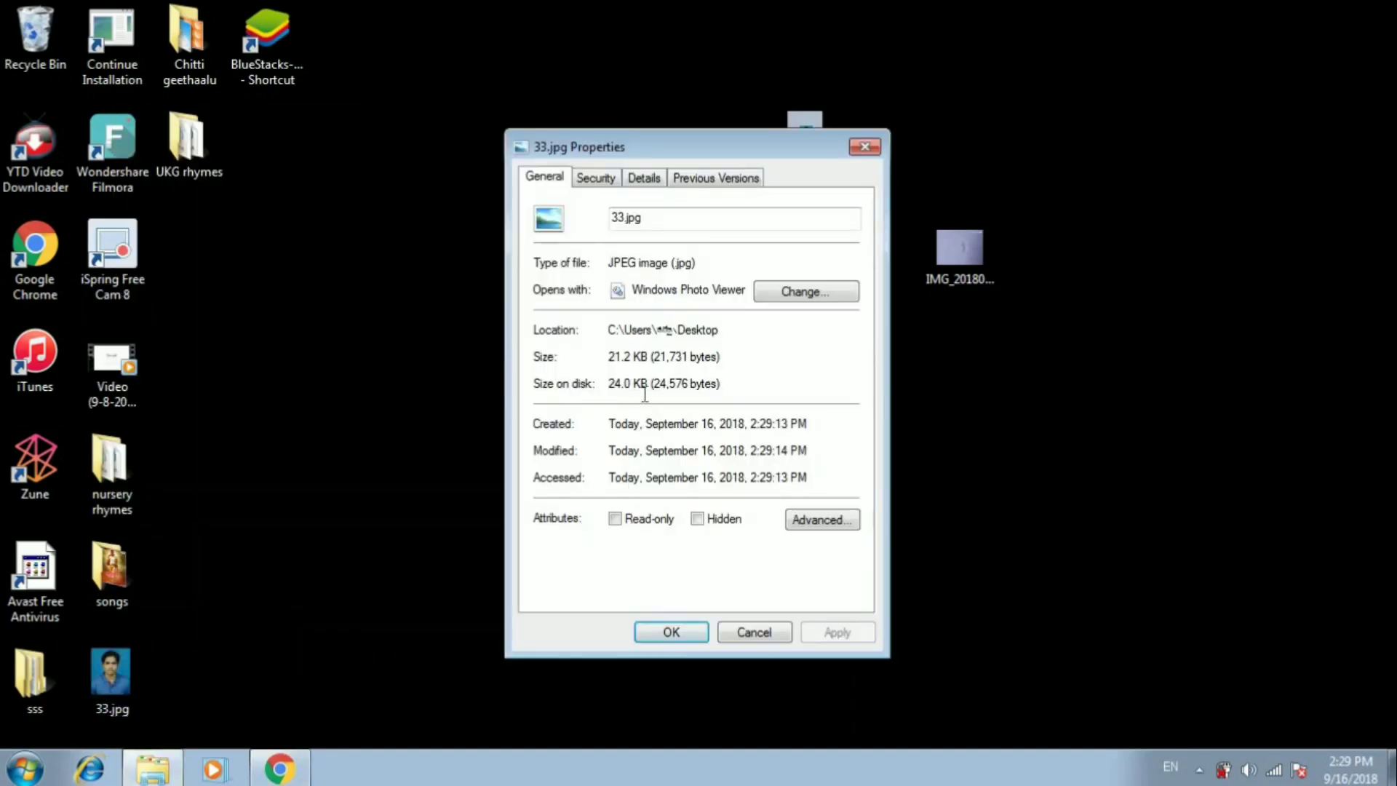
pyautogui.moveTo(653, 356); pyautogui.dragTo(603, 356)
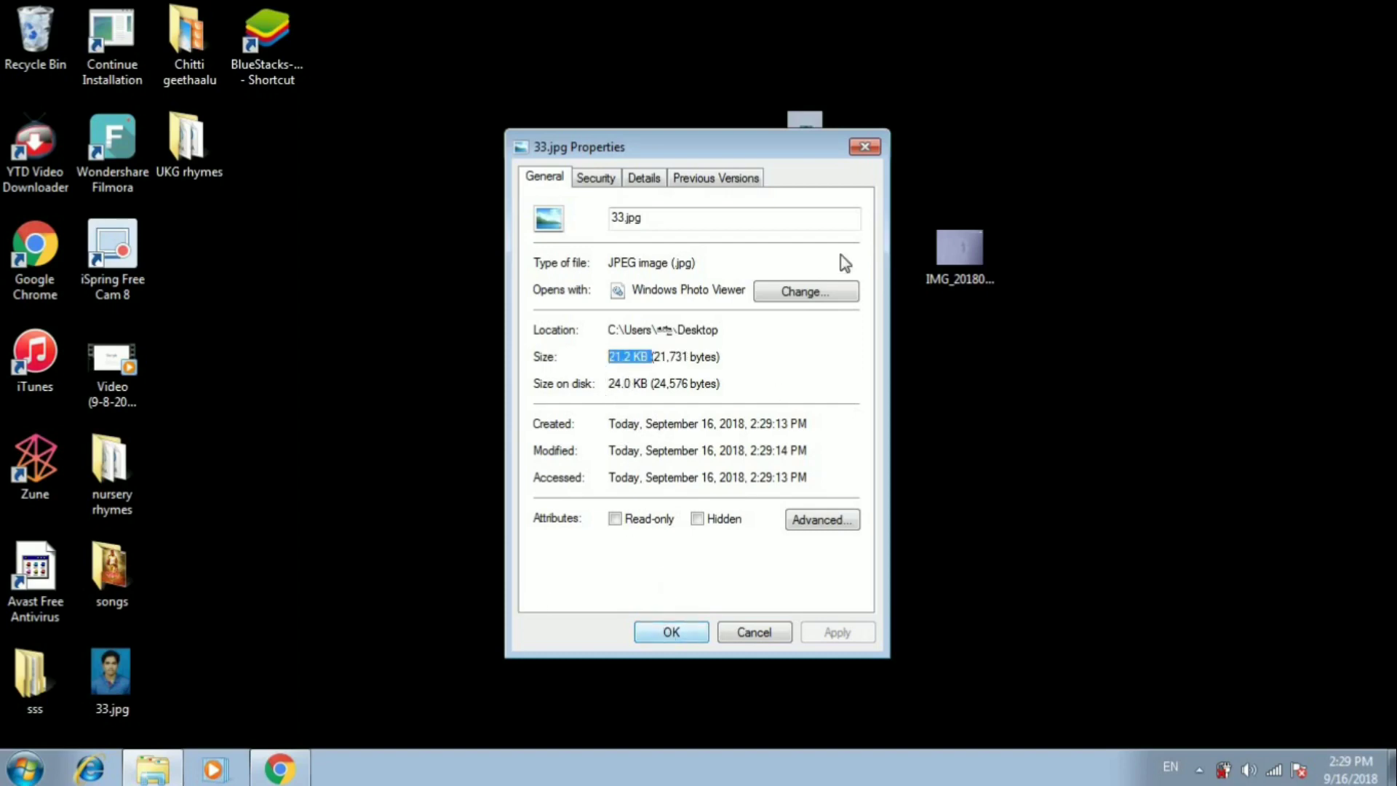
pyautogui.click(865, 148)
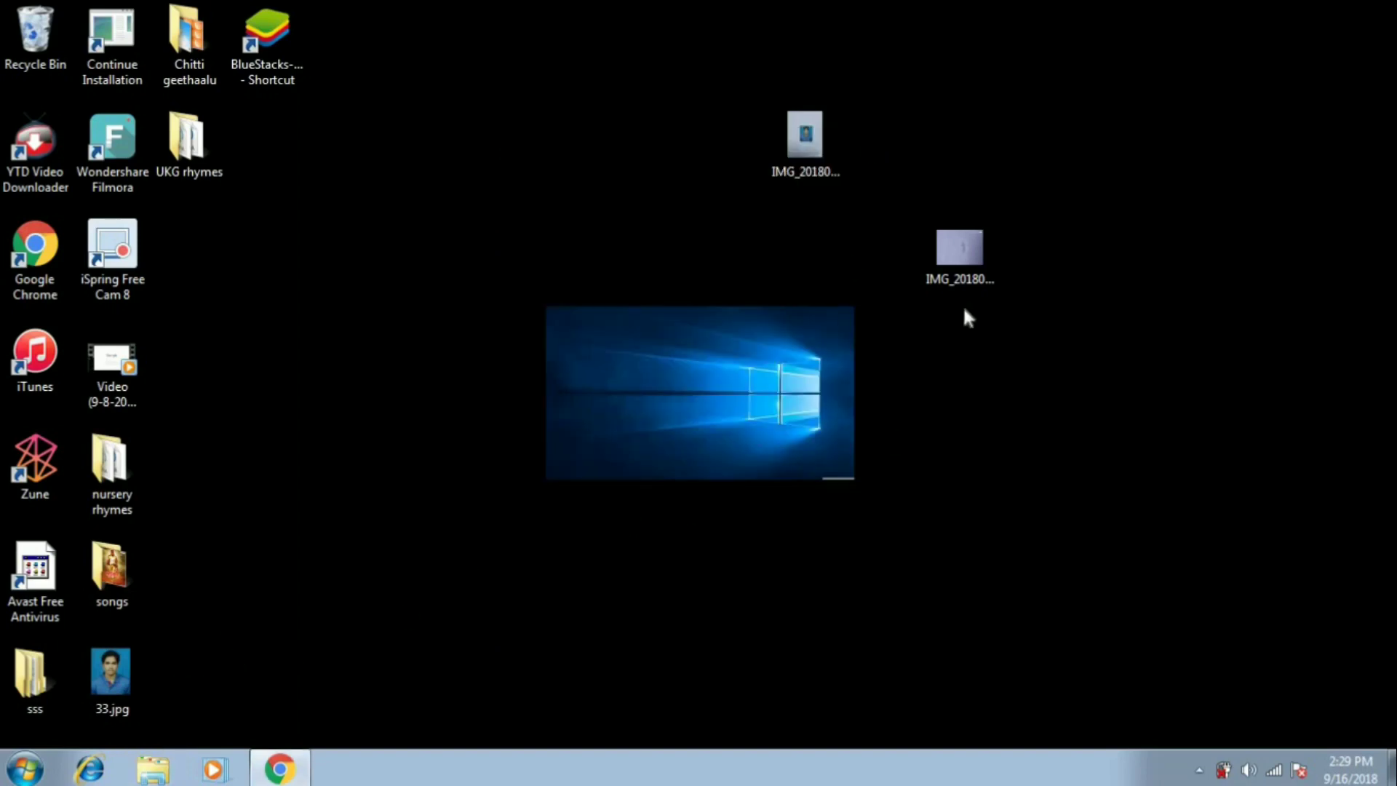
# Rotate the signature photo 90° clockwise in Windows Photo Viewer and close to save it
pyautogui.rightClick(975, 270)
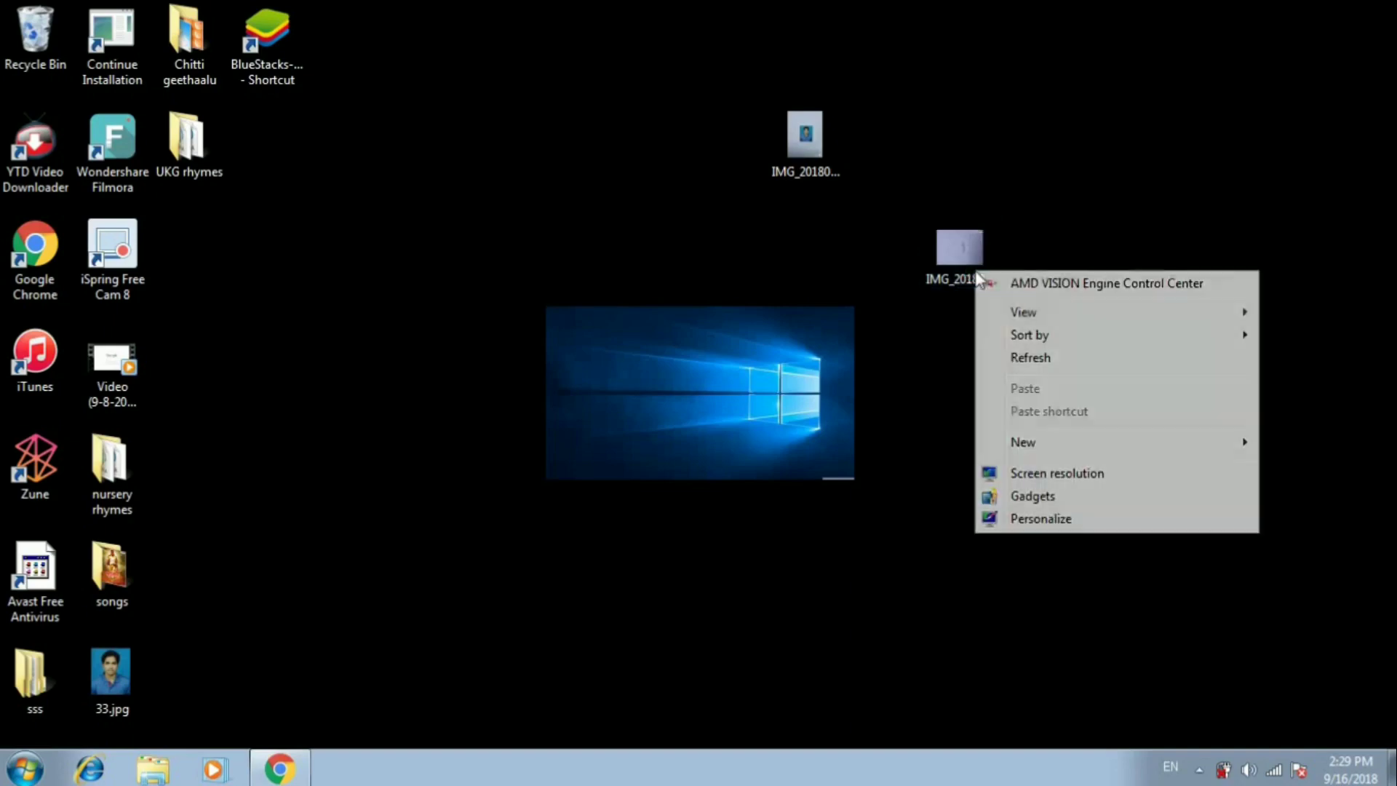
pyautogui.click(751, 523)
pyautogui.click(954, 236)
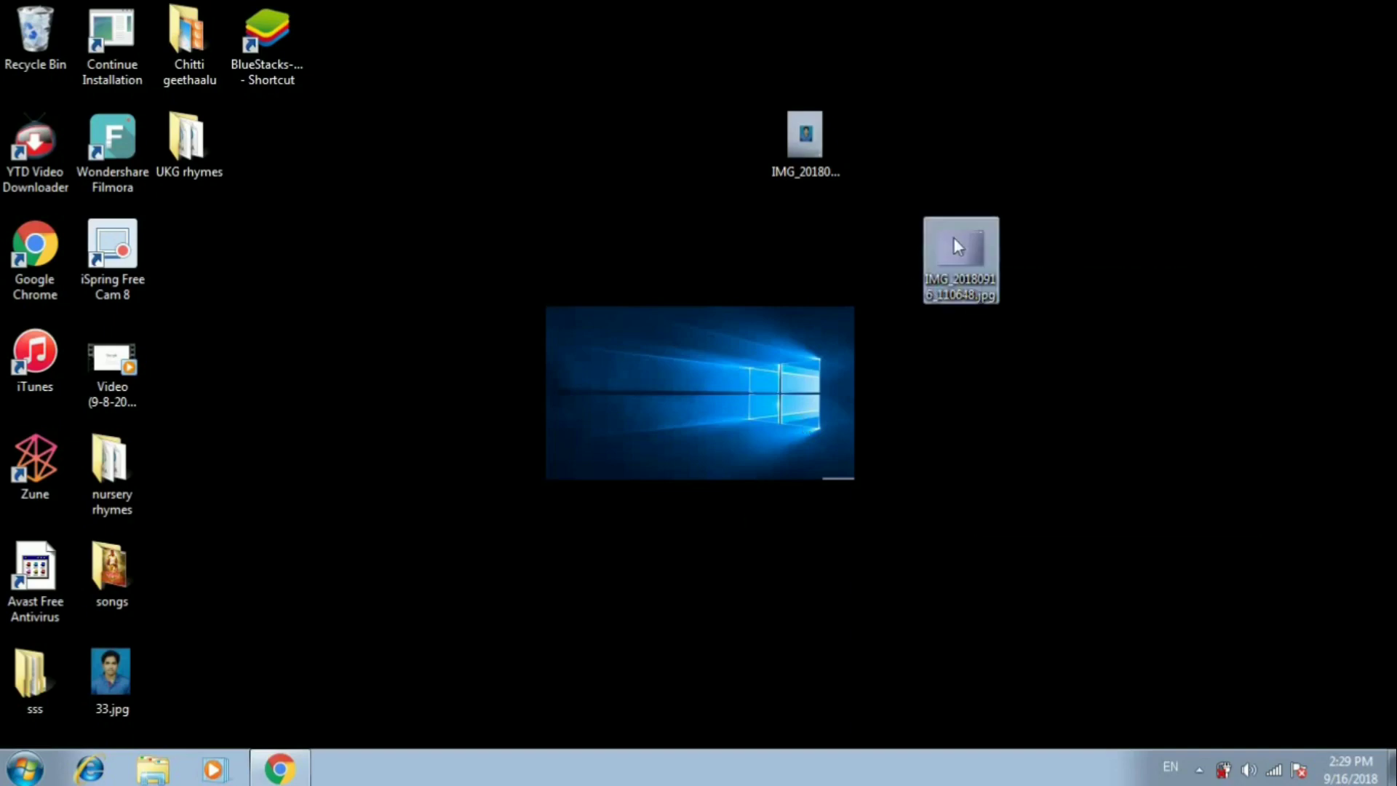
pyautogui.rightClick(953, 237)
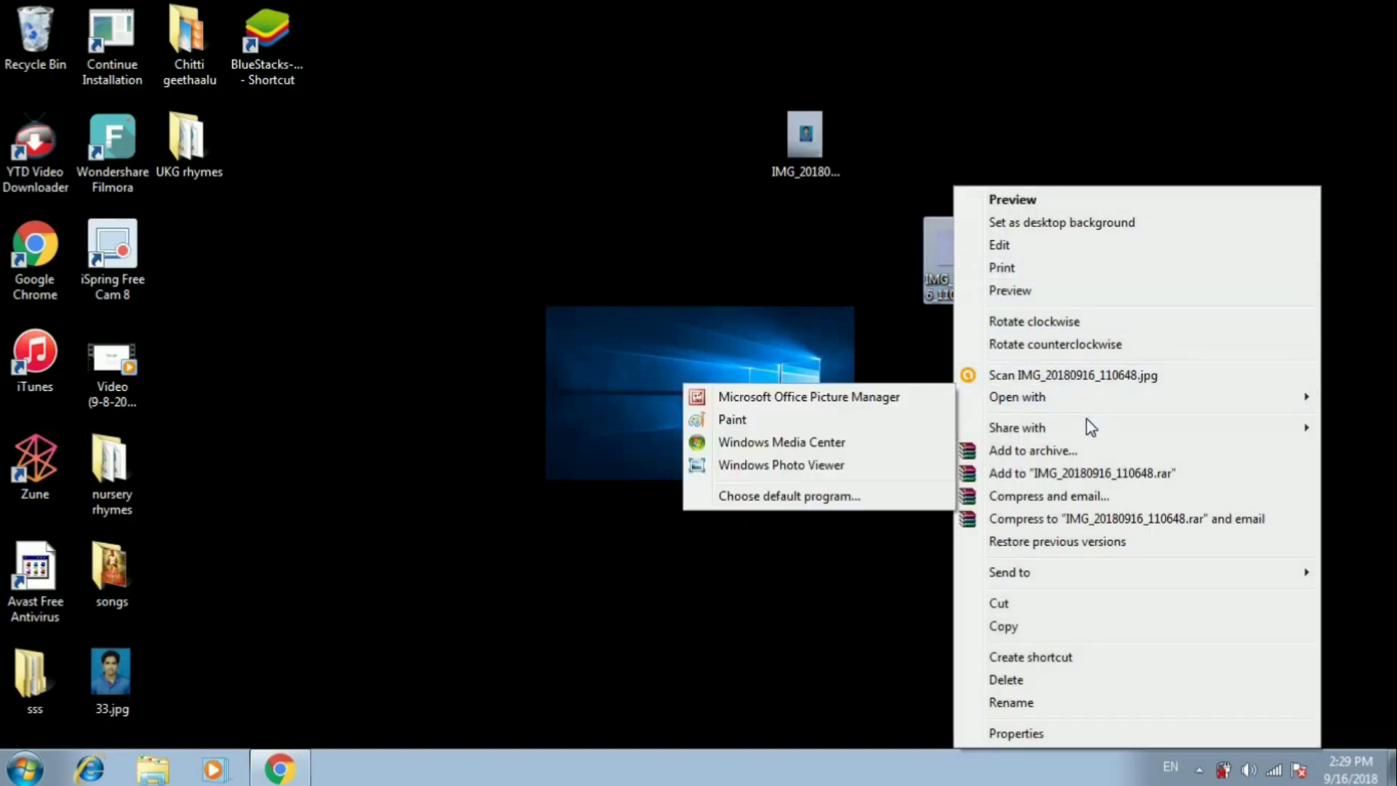
pyautogui.click(932, 349)
pyautogui.doubleClick(959, 272)
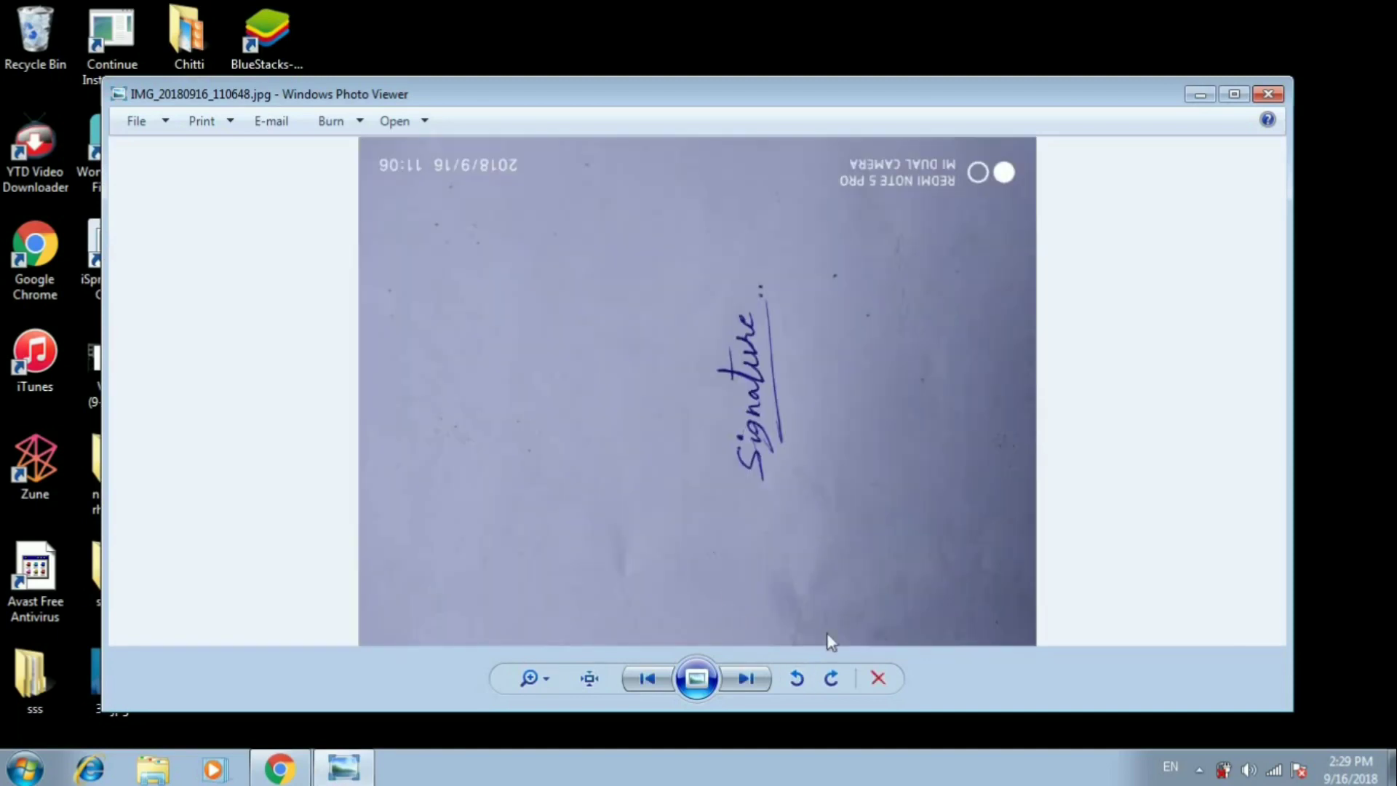
pyautogui.click(833, 680)
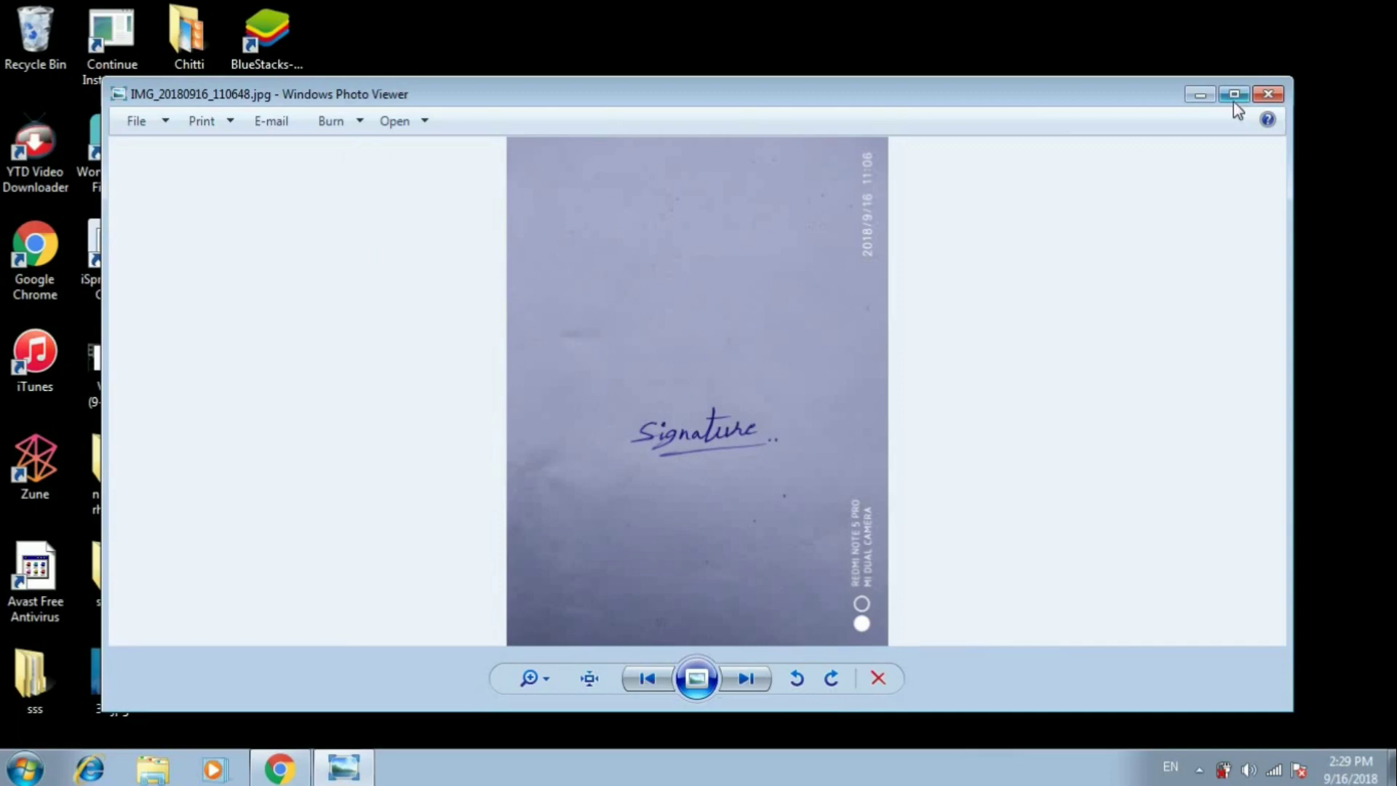
pyautogui.click(1270, 92)
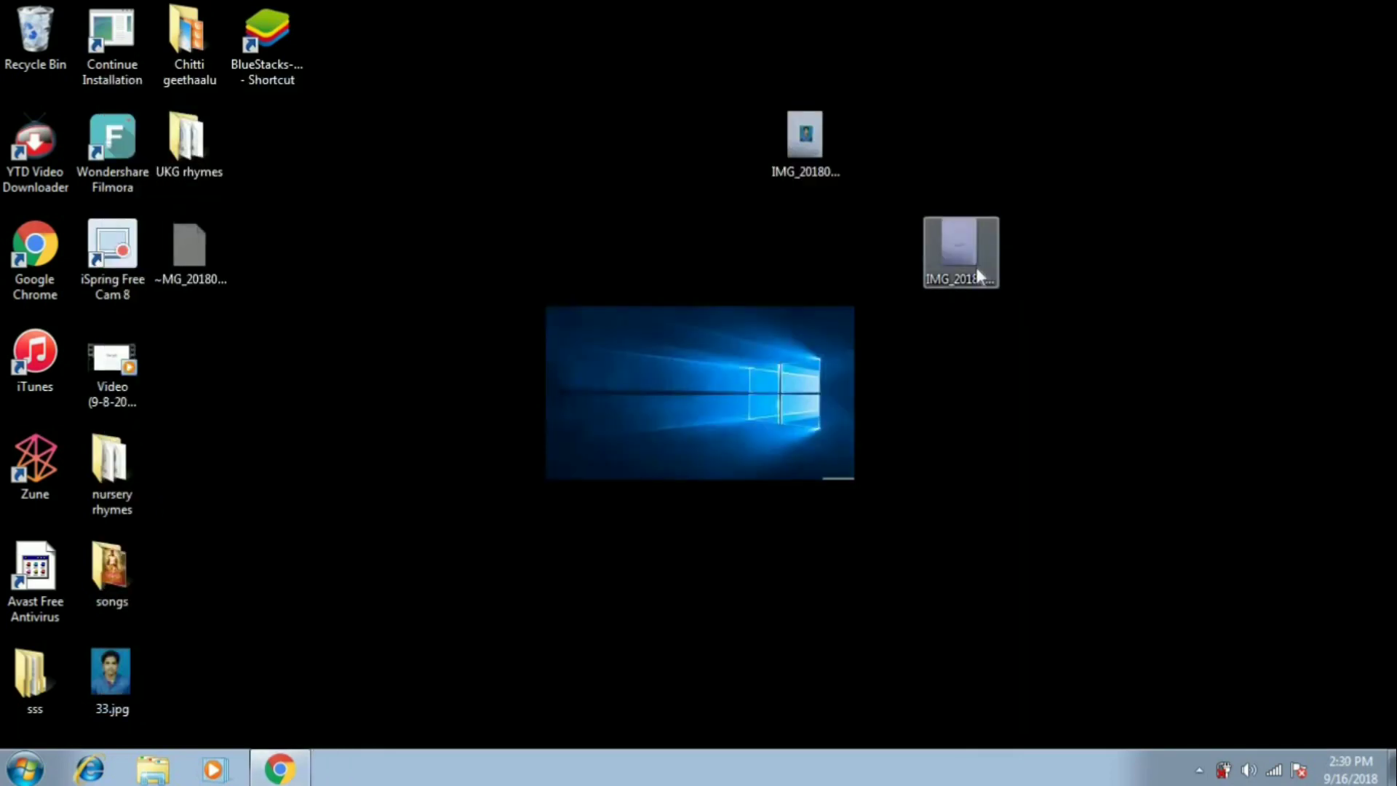
pyautogui.rightClick(976, 267)
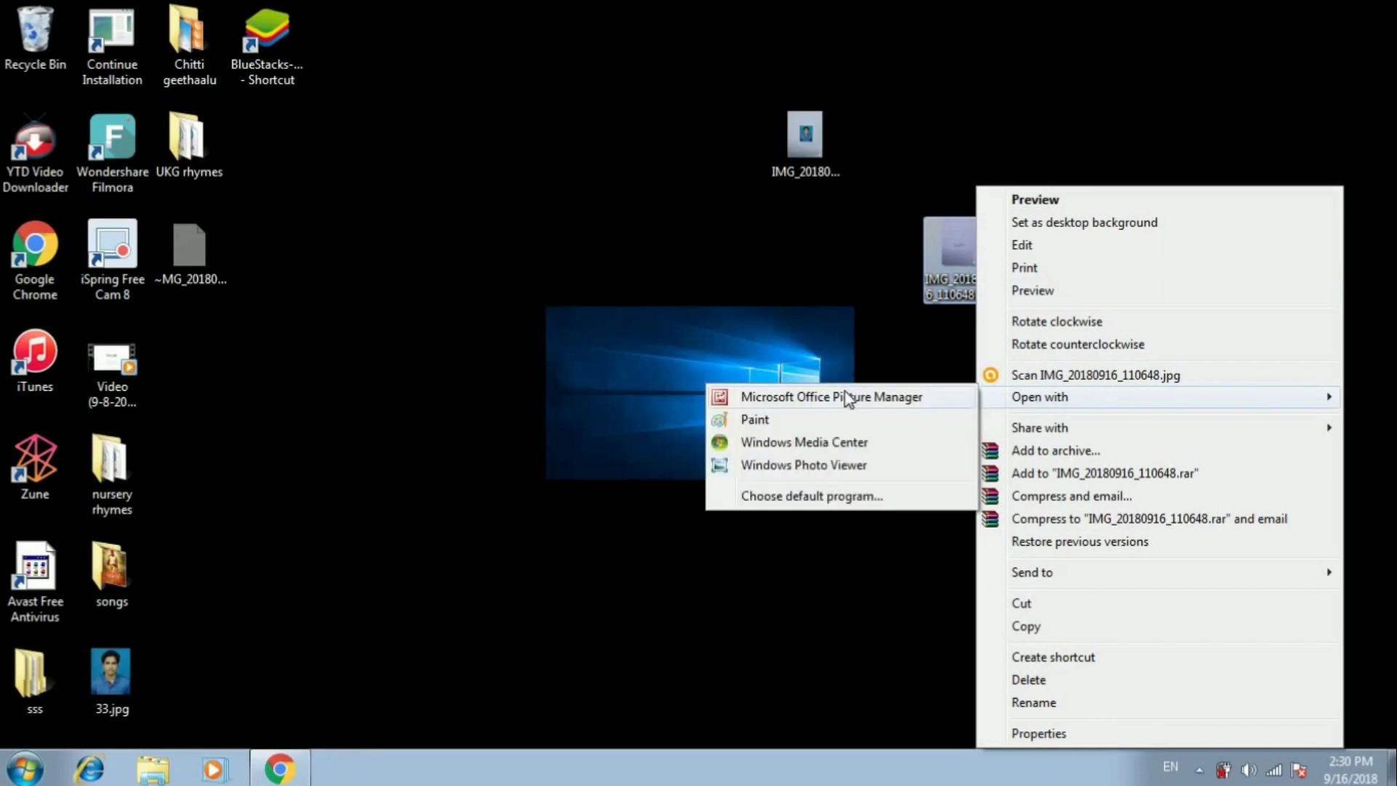
pyautogui.moveTo(1157, 396)
pyautogui.click(824, 277)
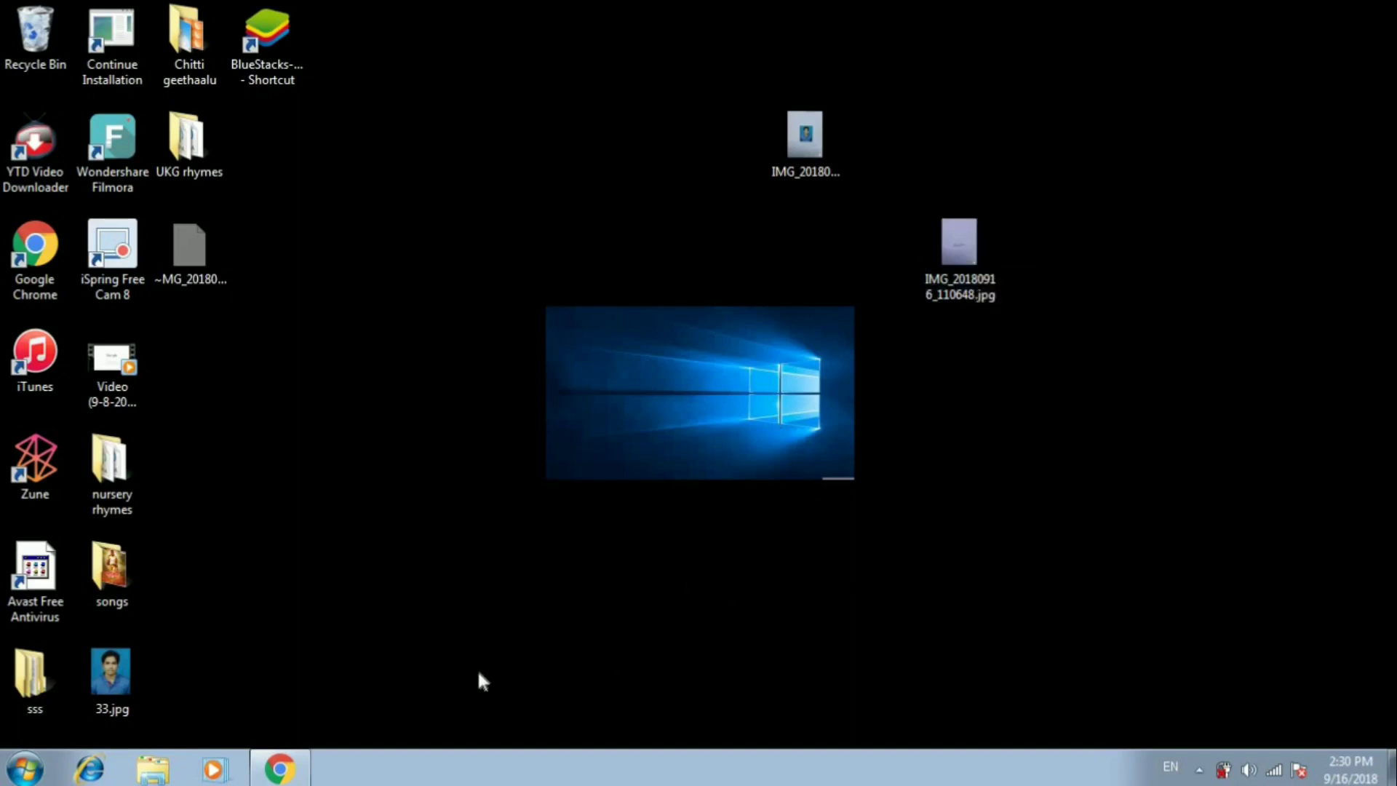
# Bring up ImageResize.org's upload box and leave it set to upload from the computer
pyautogui.click(291, 772)
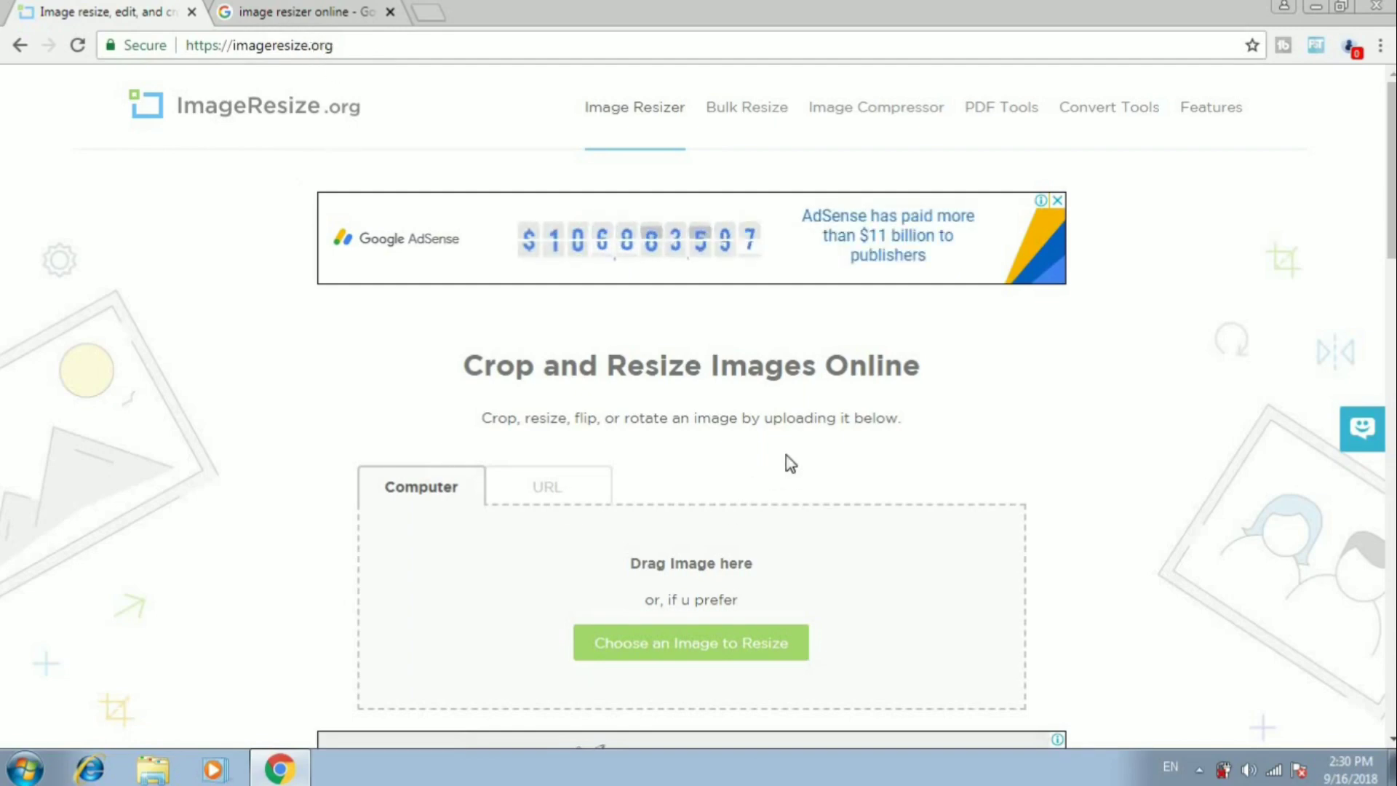
pyautogui.scroll(-2, 670, 538)
pyautogui.scroll(-2, 670, 523)
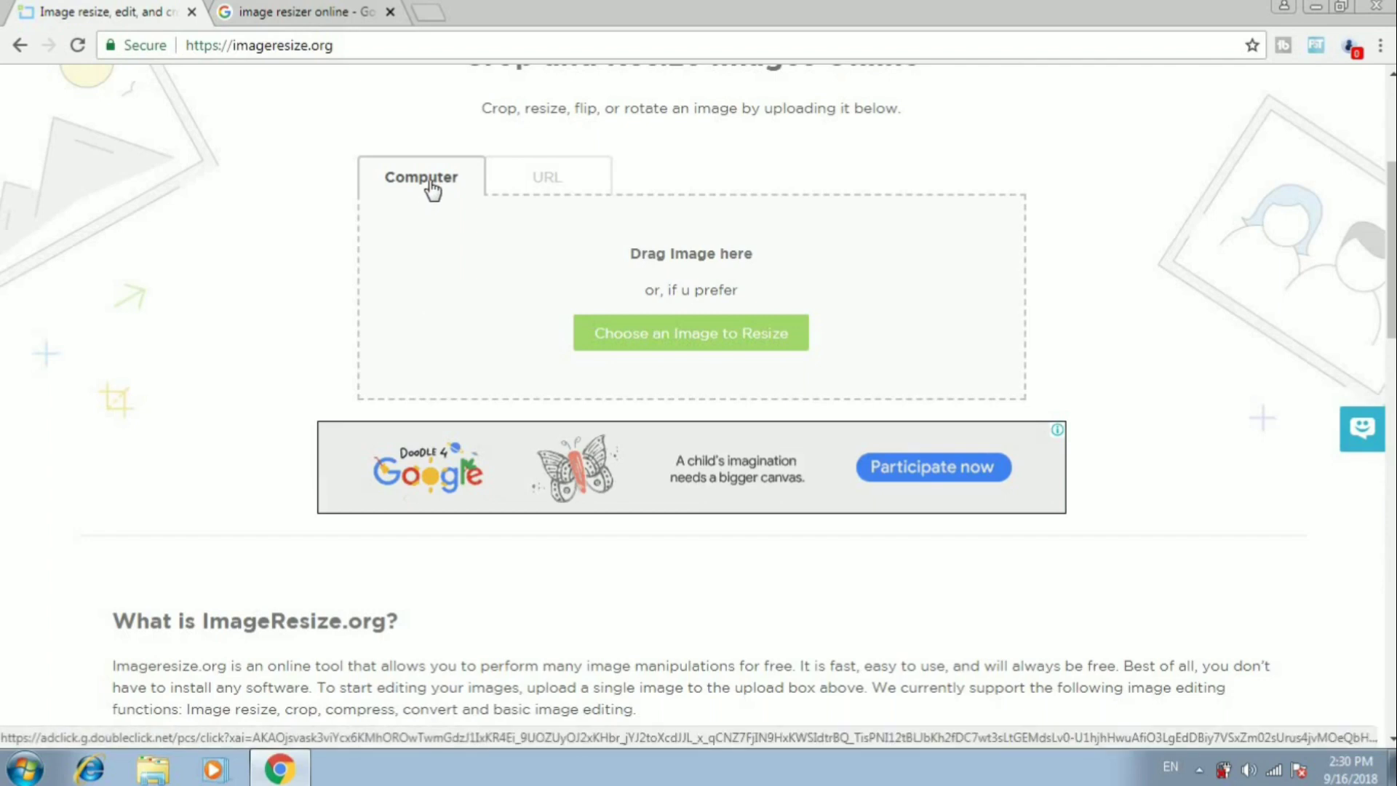
pyautogui.click(542, 191)
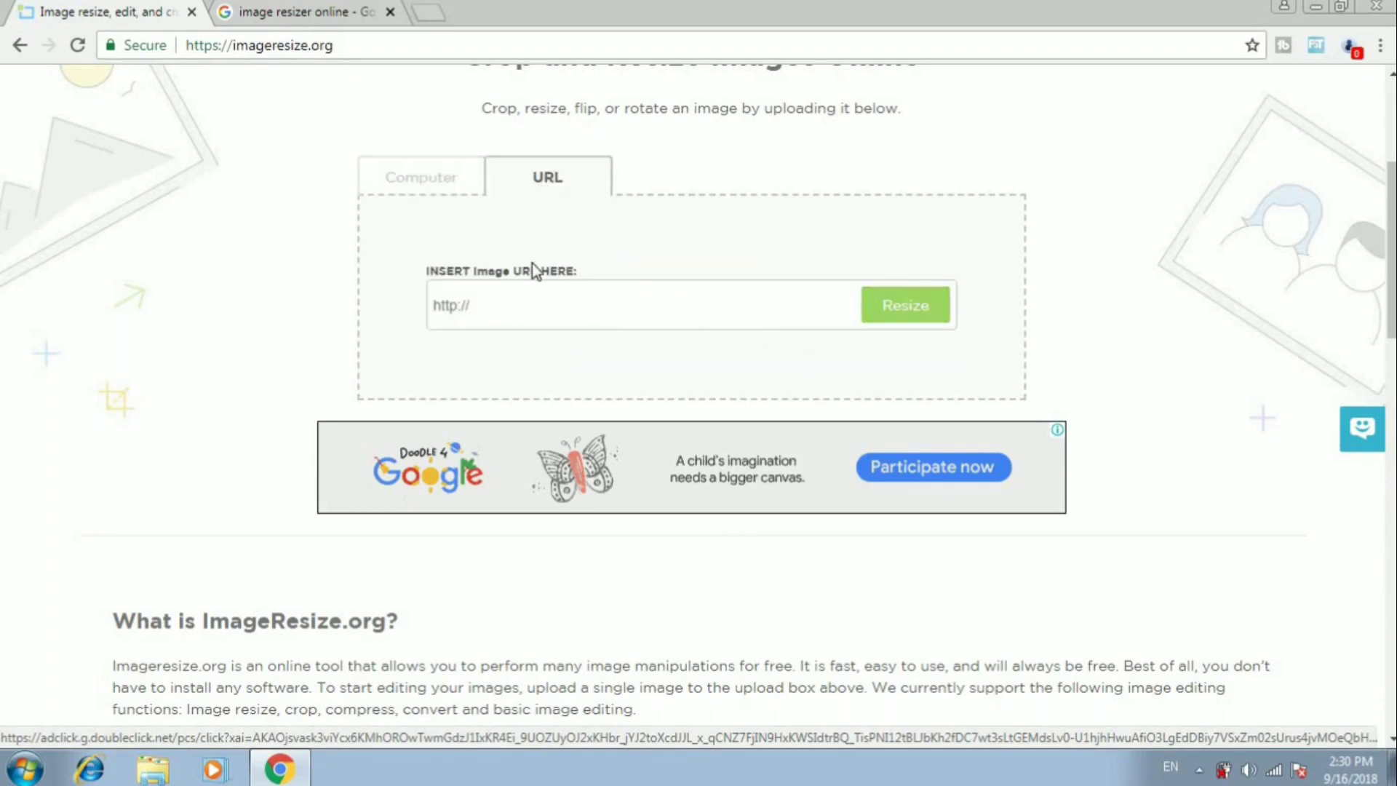
pyautogui.click(439, 188)
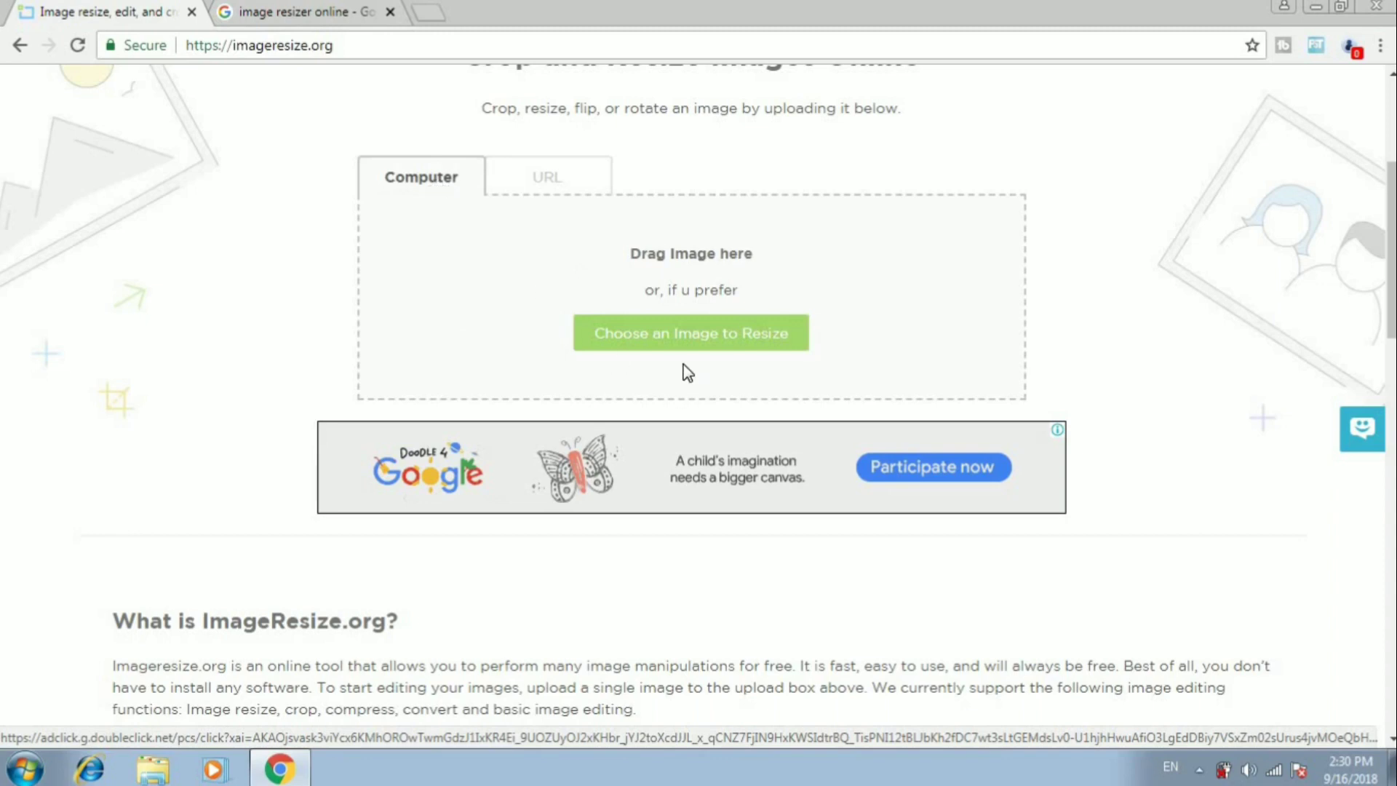
# Upload IMG_20180916_110639.jpg from the Desktop to ImageResize.org
pyautogui.click(731, 341)
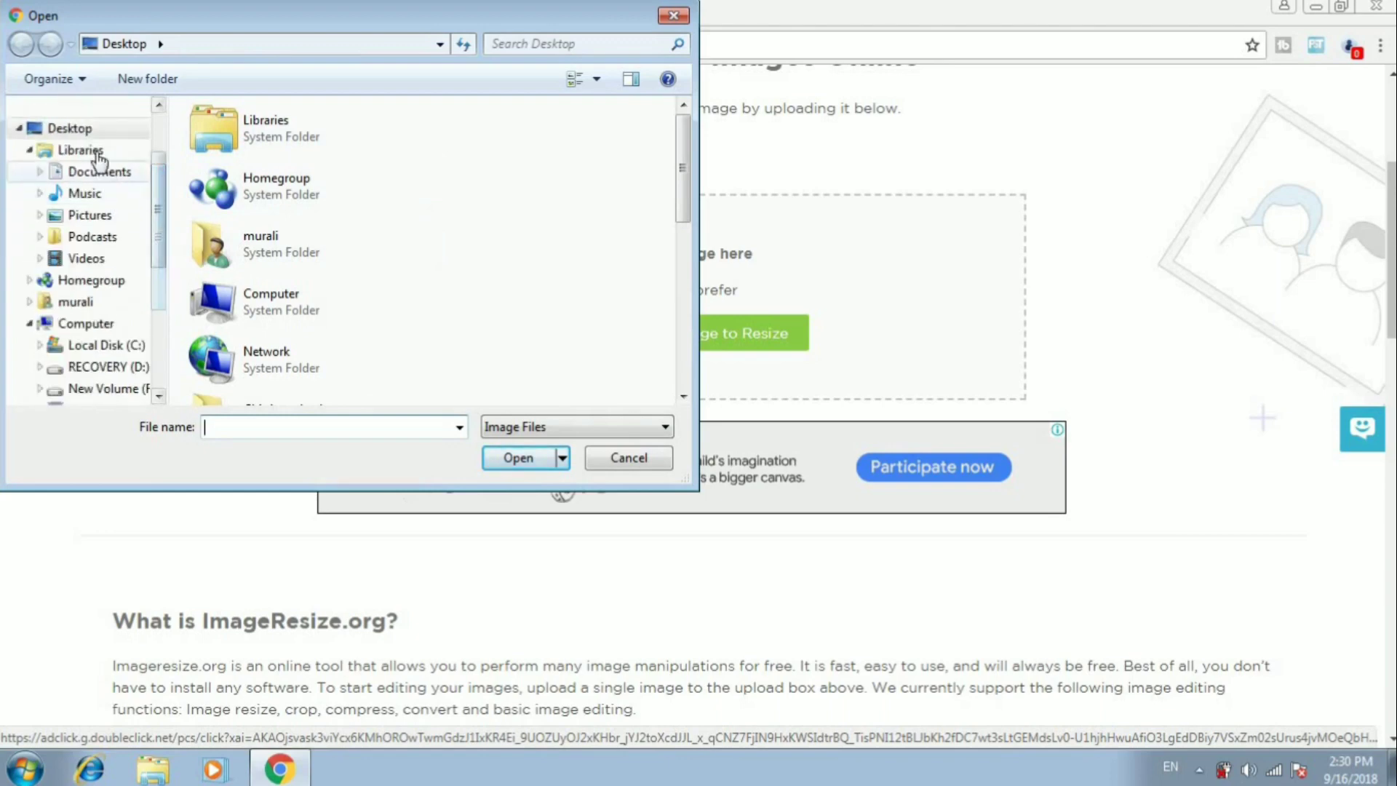
pyautogui.click(91, 131)
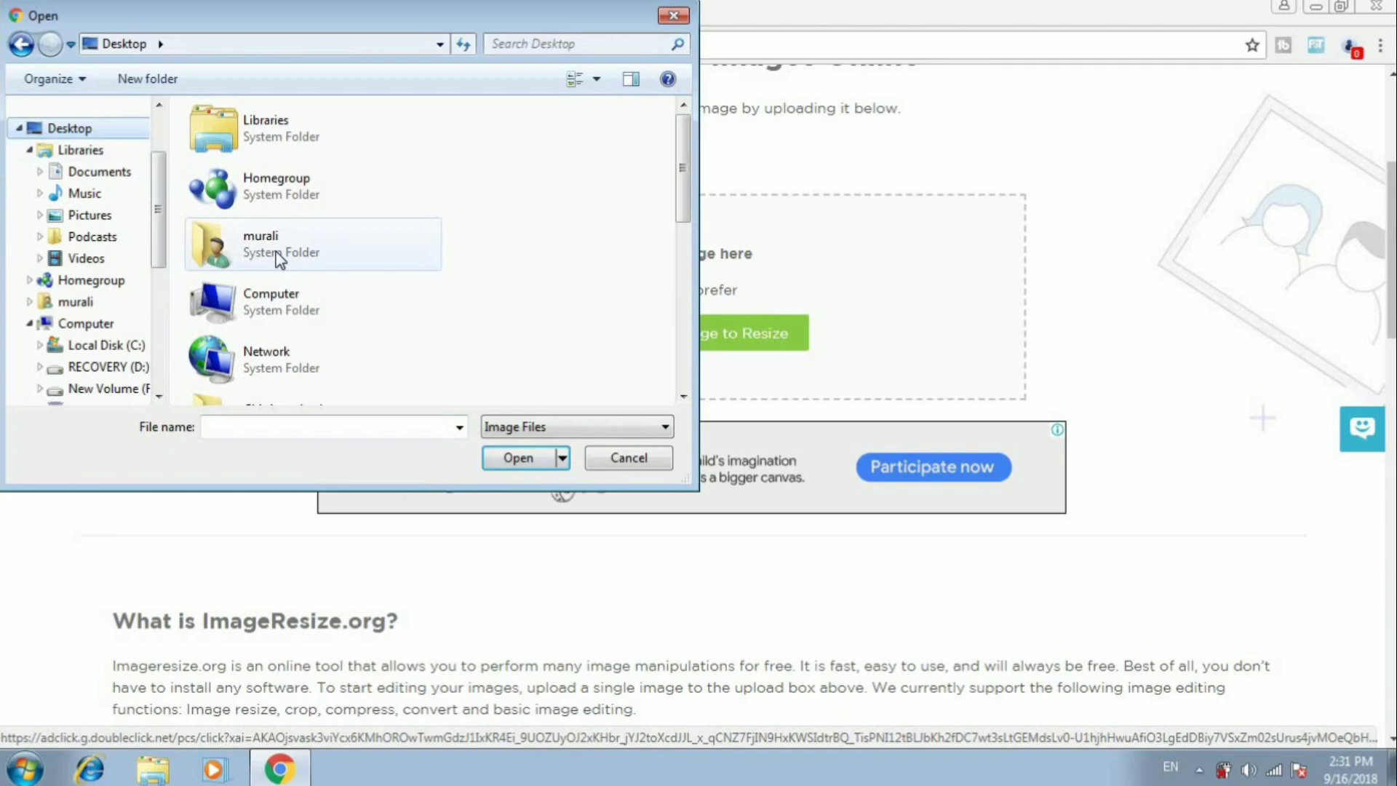
pyautogui.scroll(-5, 444, 267)
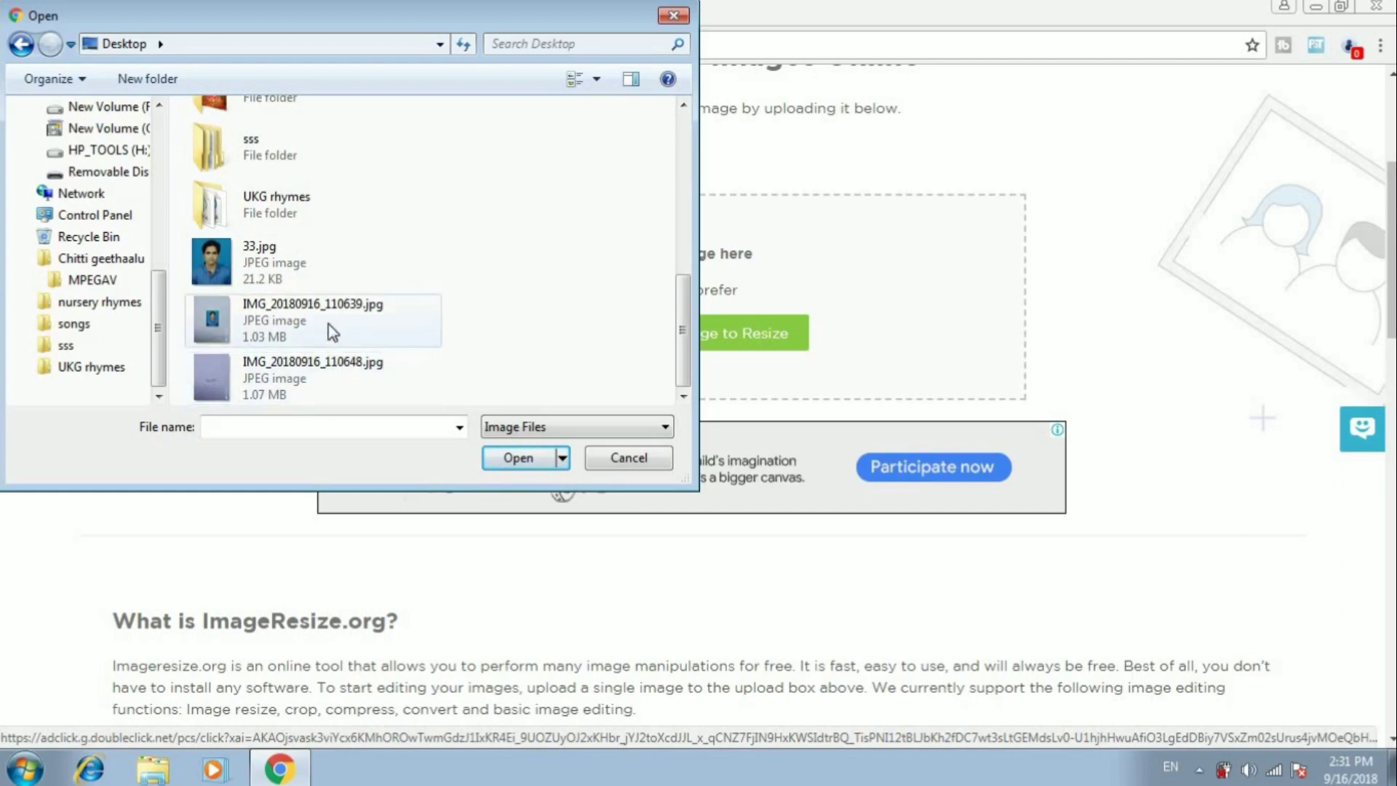
pyautogui.click(332, 333)
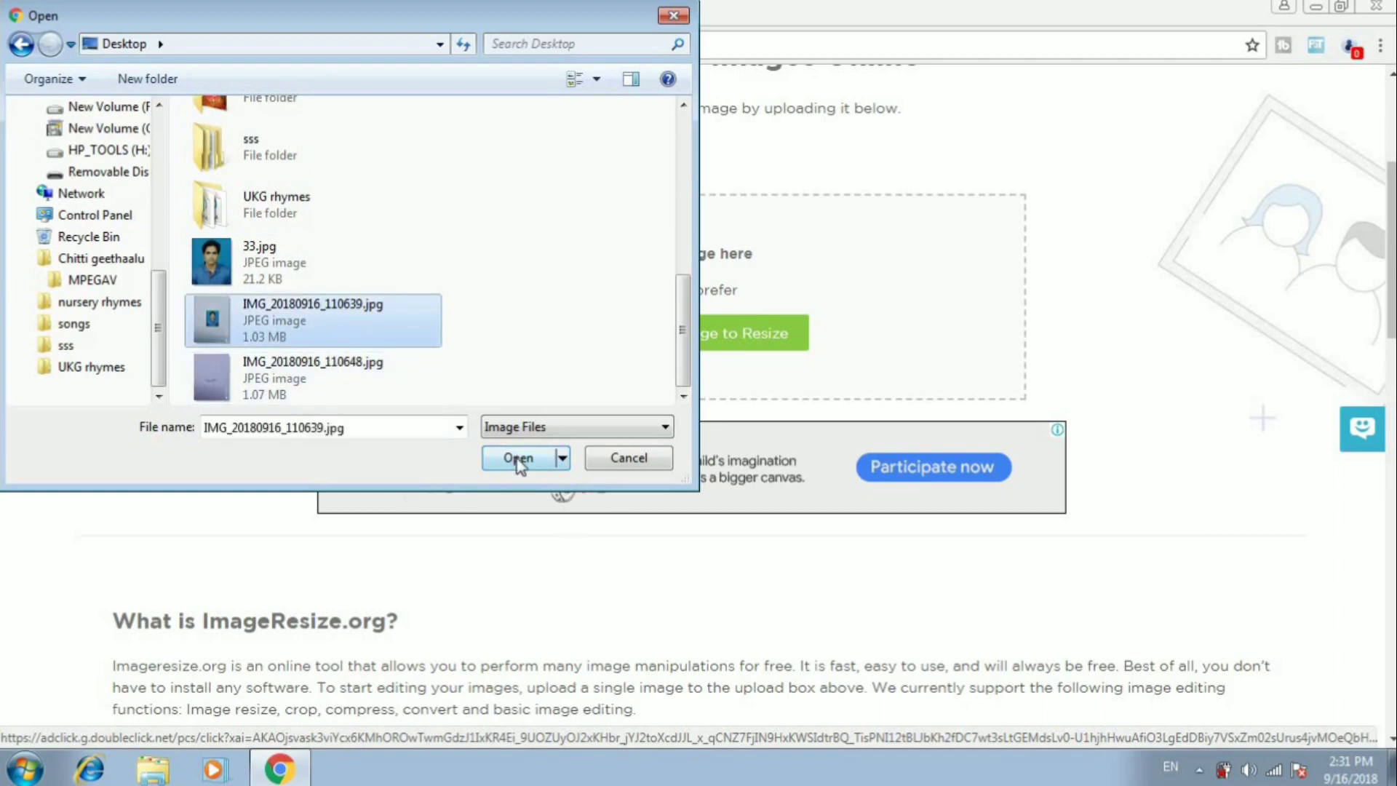
pyautogui.click(517, 459)
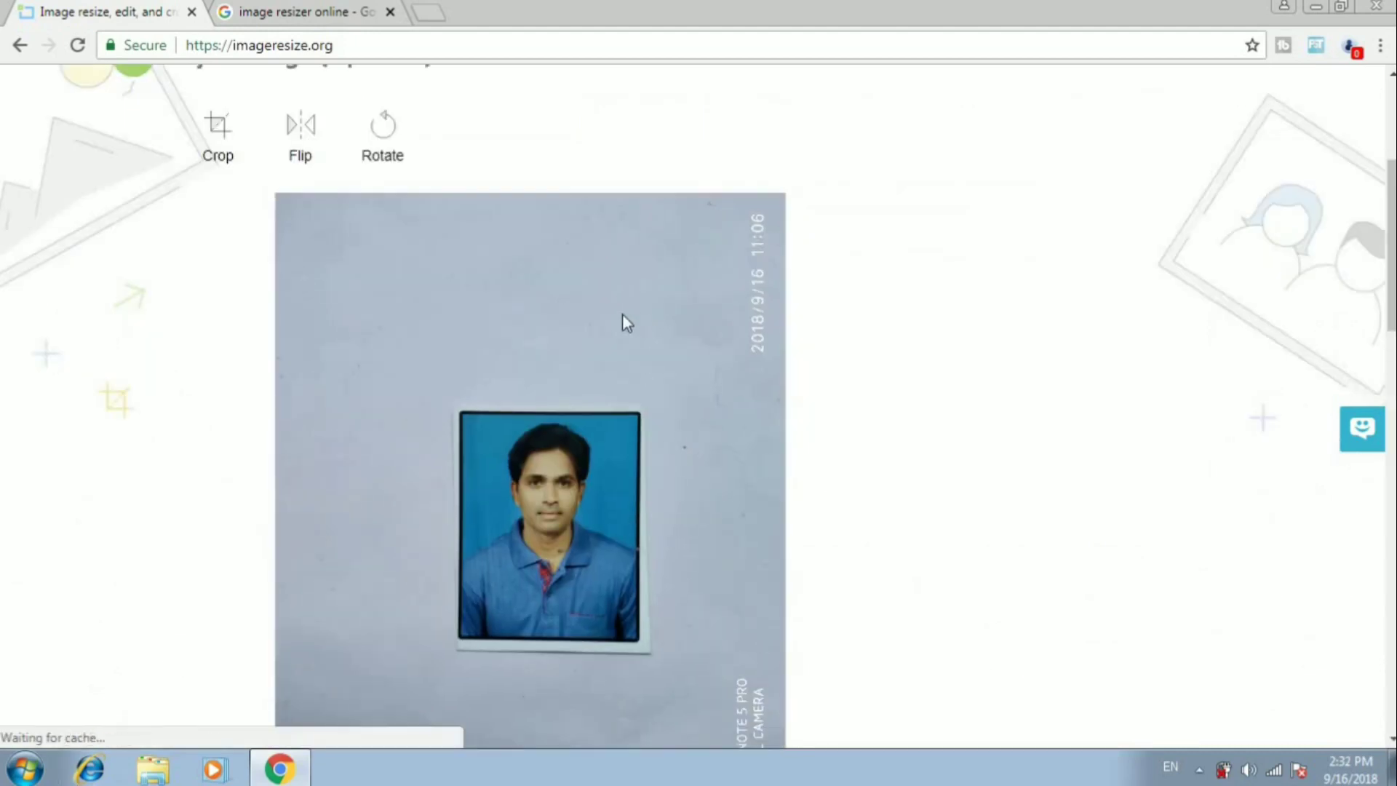
# Draw a 979 x 1329 crop box around just the passport portrait
pyautogui.scroll(-1, 622, 312)
pyautogui.scroll(-3, 622, 320)
pyautogui.scroll(2, 622, 338)
pyautogui.scroll(4, 622, 338)
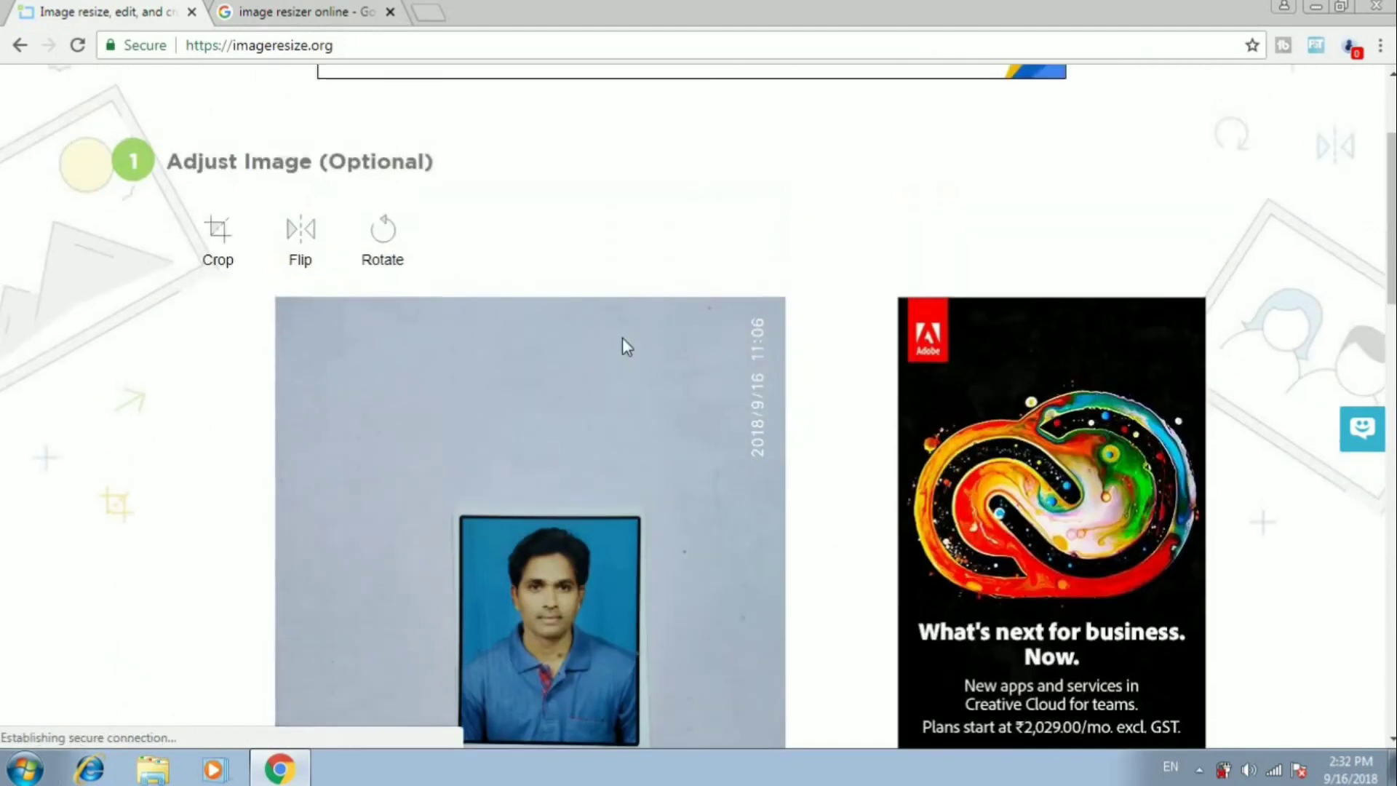
pyautogui.scroll(1, 622, 338)
pyautogui.scroll(2, 626, 346)
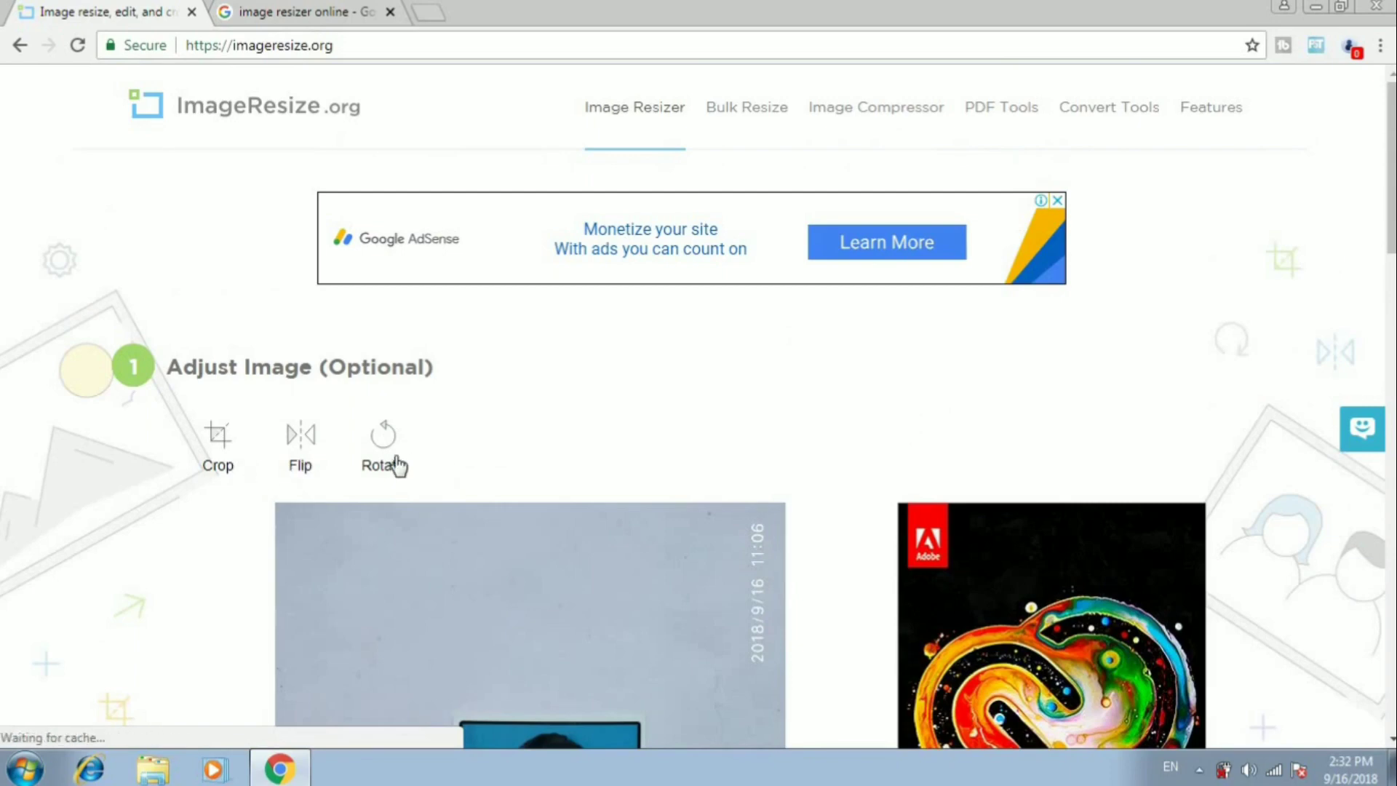
pyautogui.scroll(-3, 545, 600)
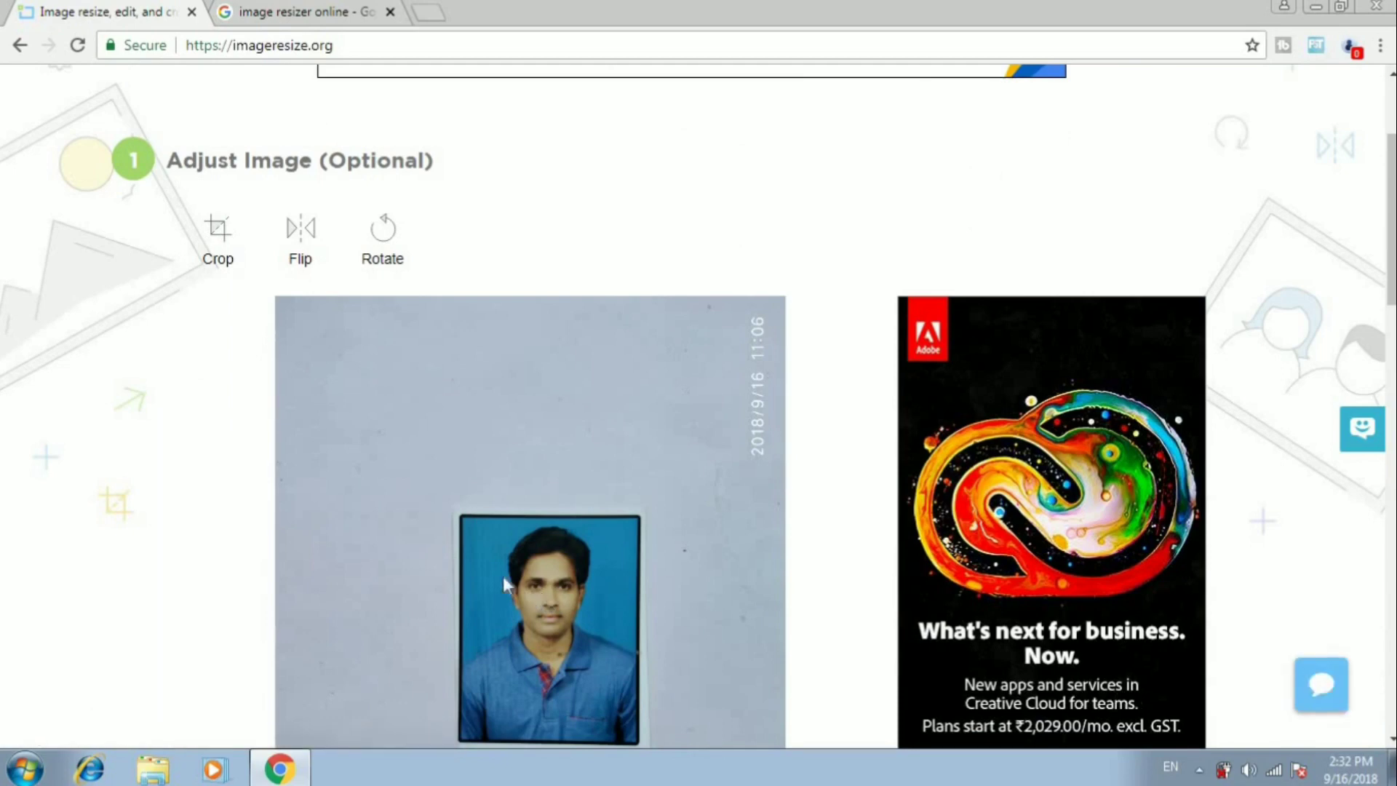
pyautogui.click(214, 243)
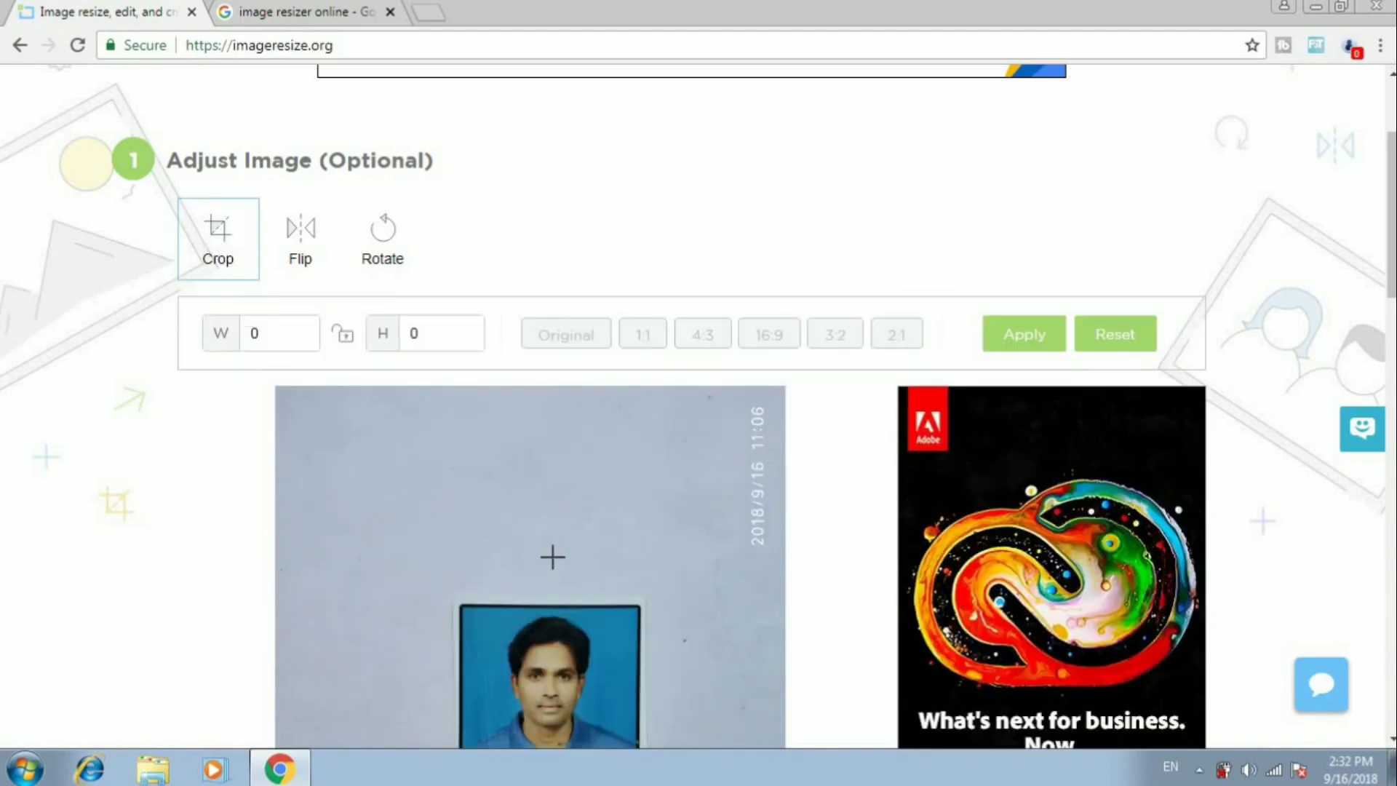
pyautogui.scroll(-3, 567, 505)
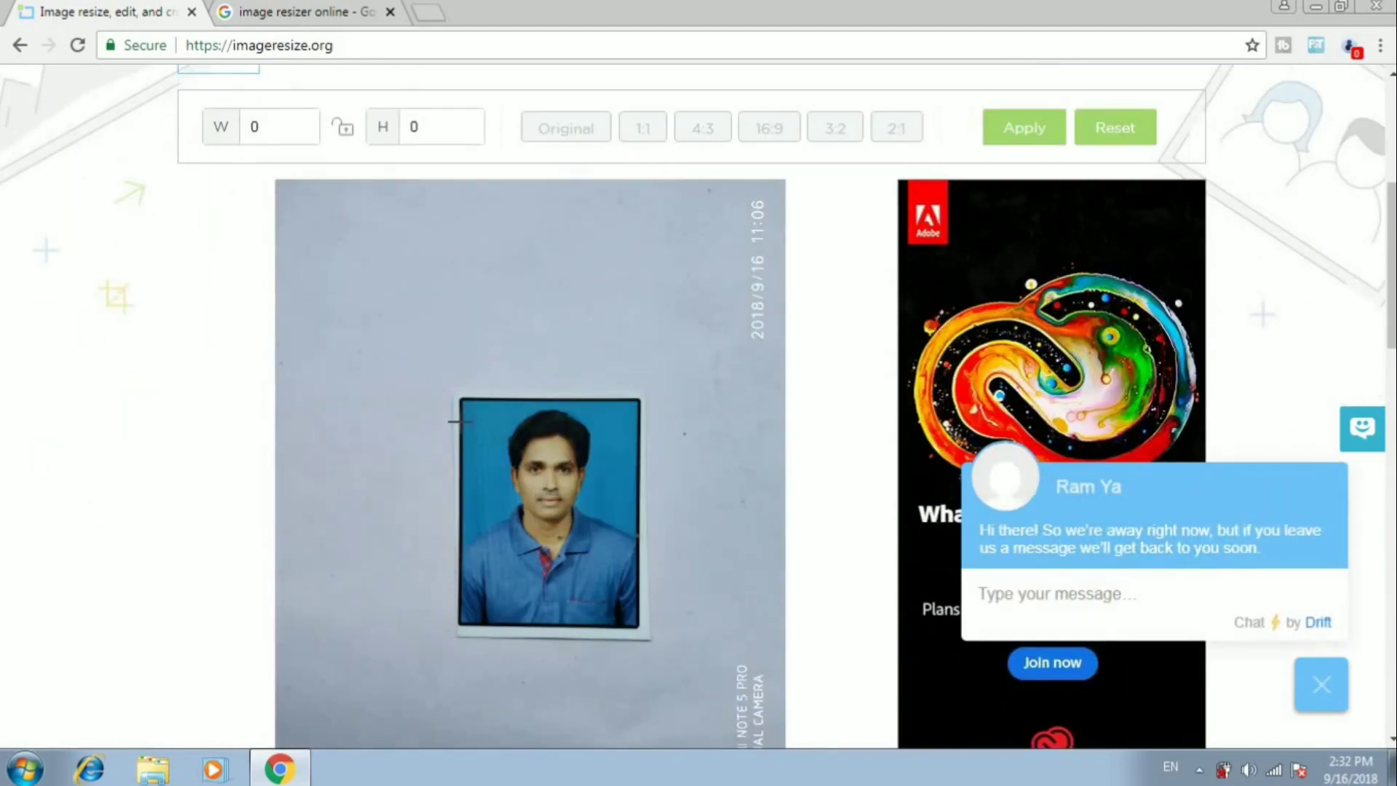
pyautogui.scroll(-2, 461, 395)
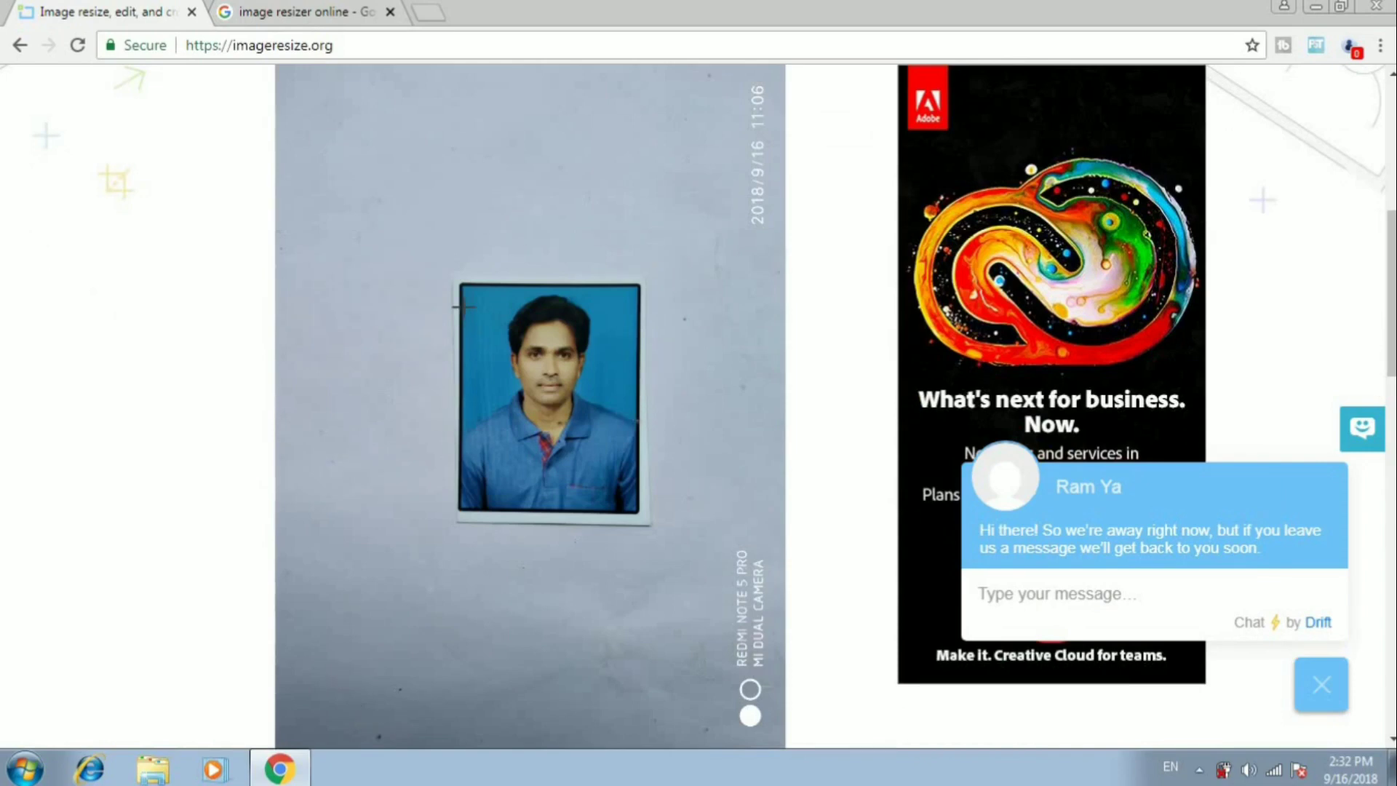
pyautogui.moveTo(463, 284); pyautogui.dragTo(629, 513)
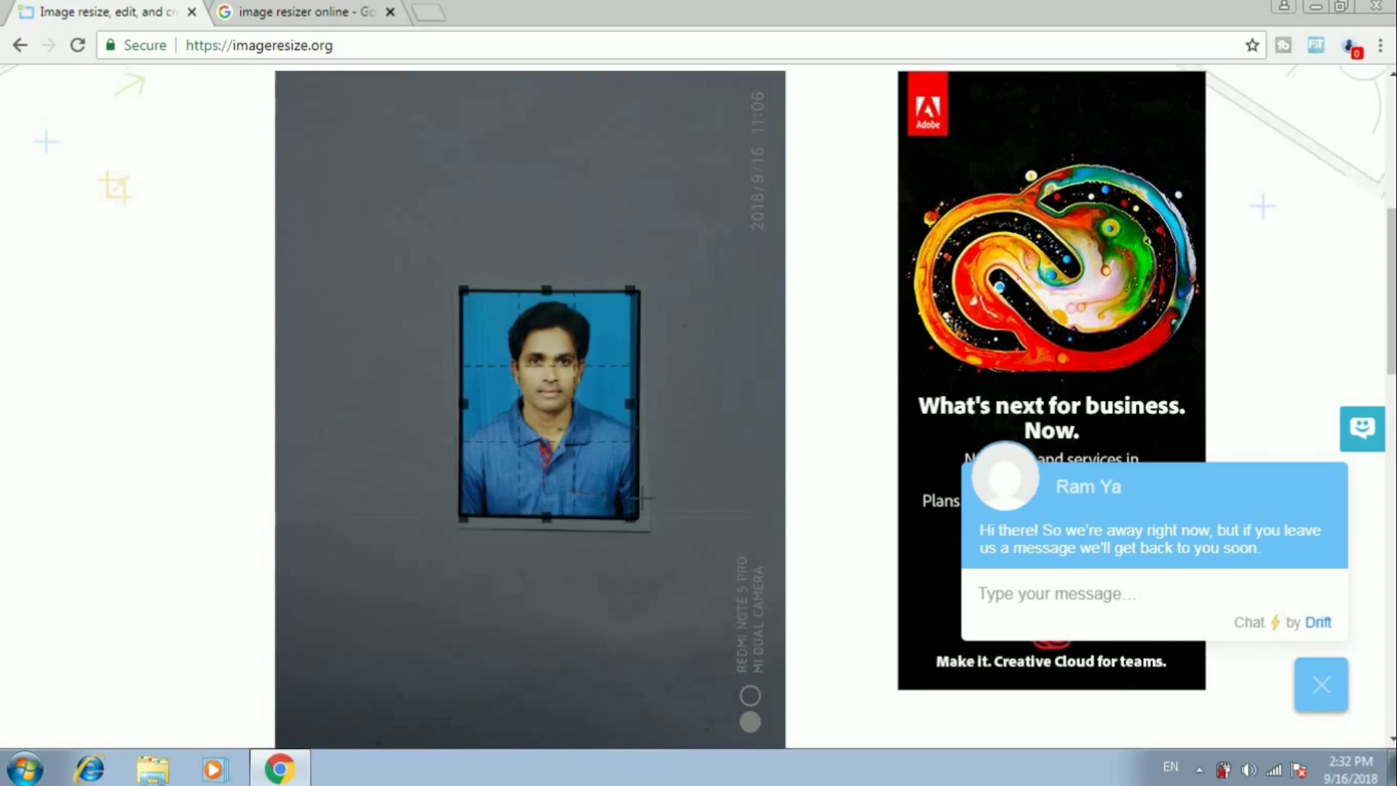
pyautogui.scroll(7, 648, 502)
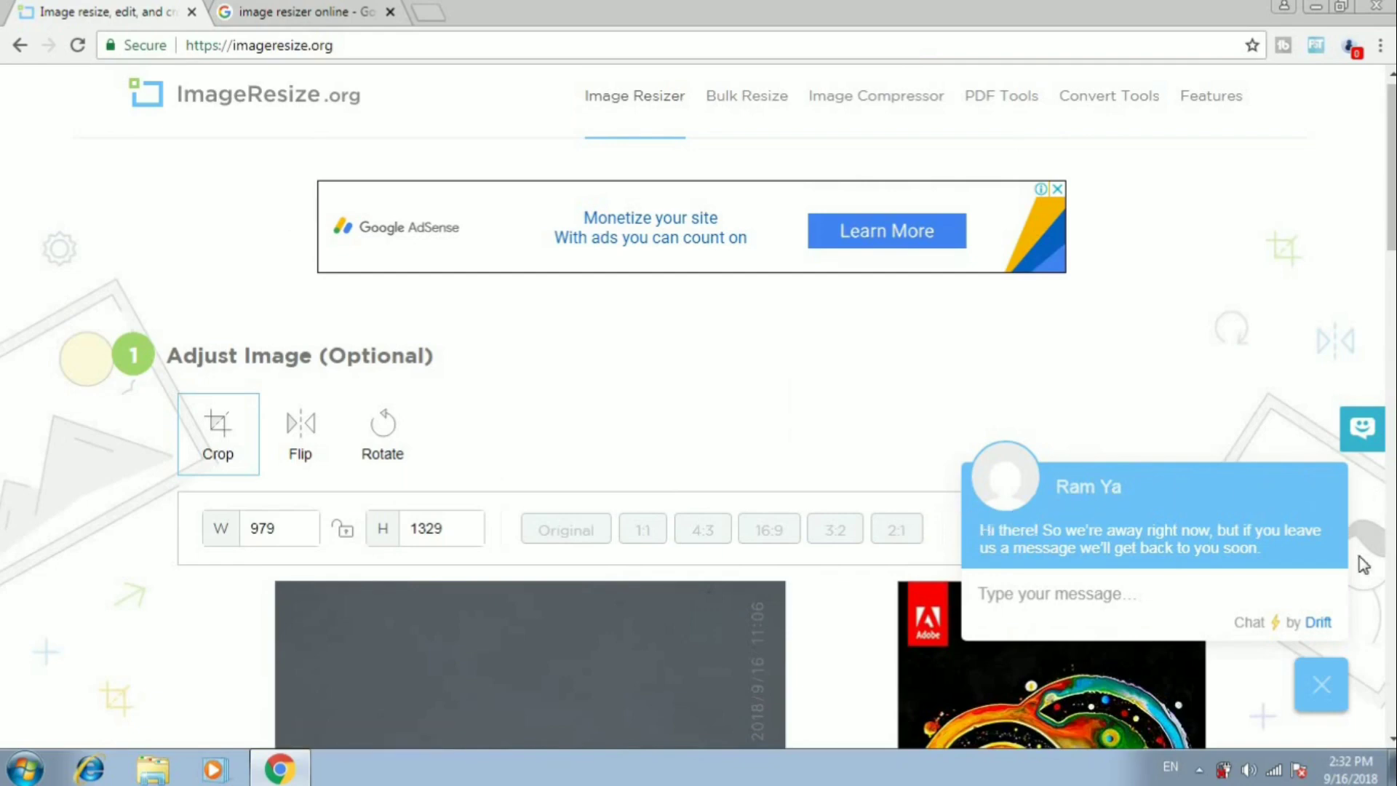
# Dismiss the chat popup and keep the image size at No Change
pyautogui.click(1323, 684)
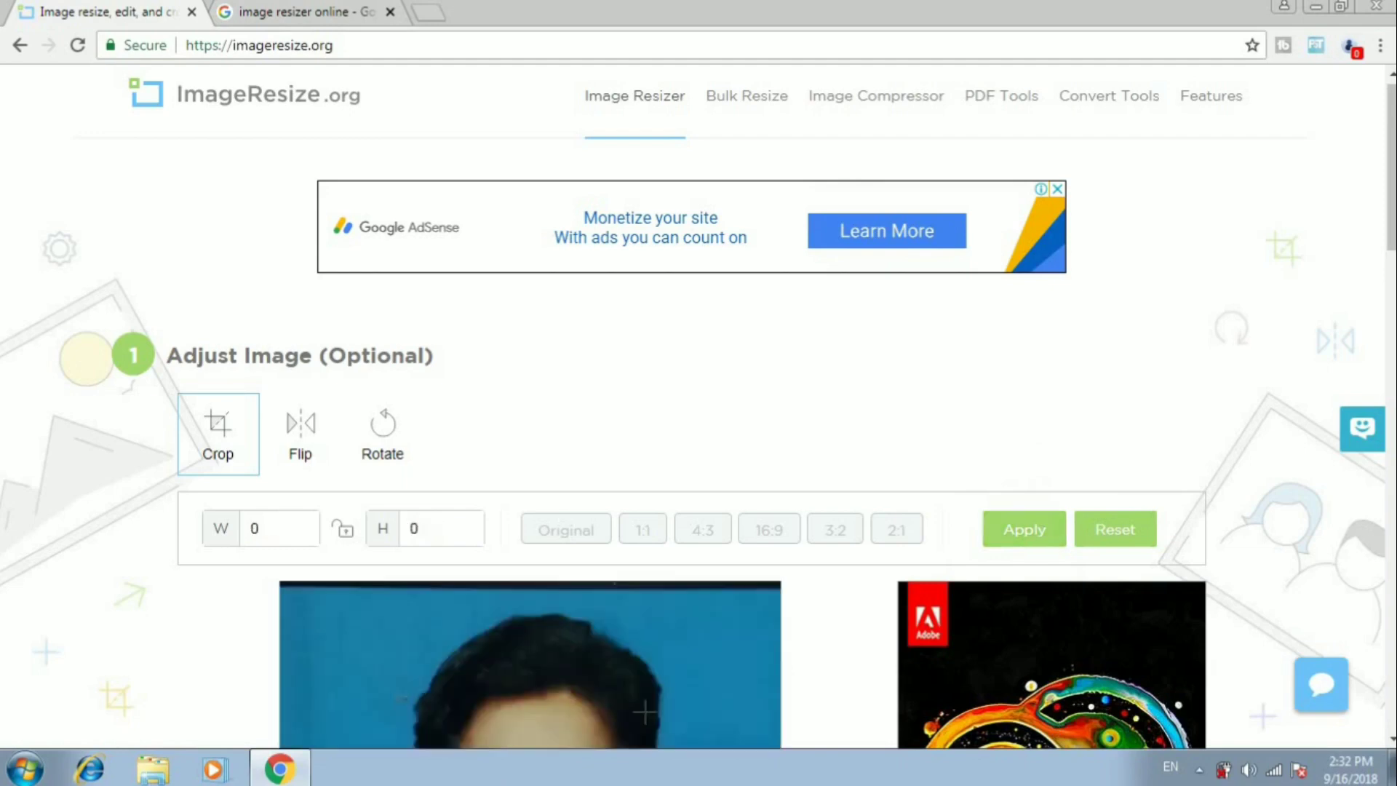
pyautogui.scroll(-8, 637, 606)
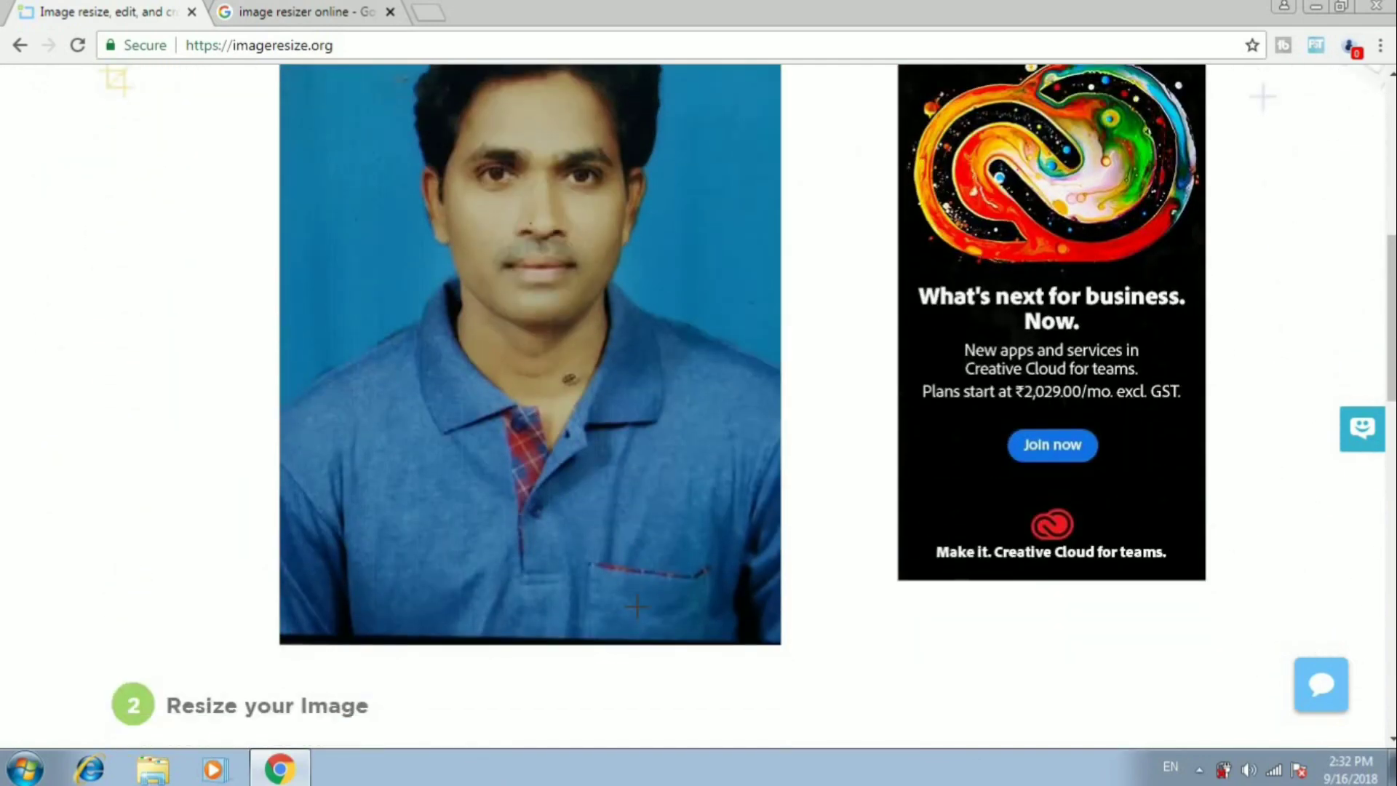
pyautogui.scroll(-4, 637, 606)
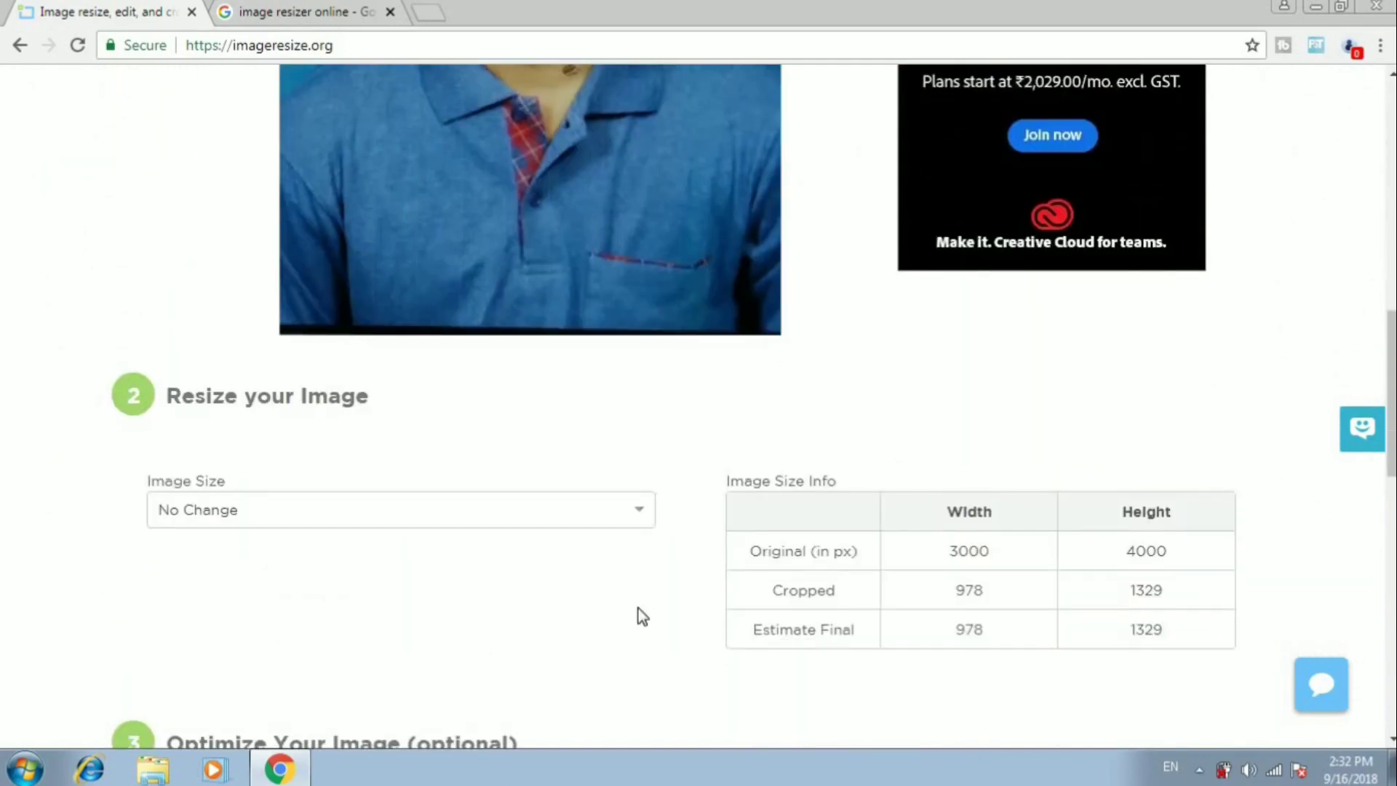
pyautogui.click(636, 510)
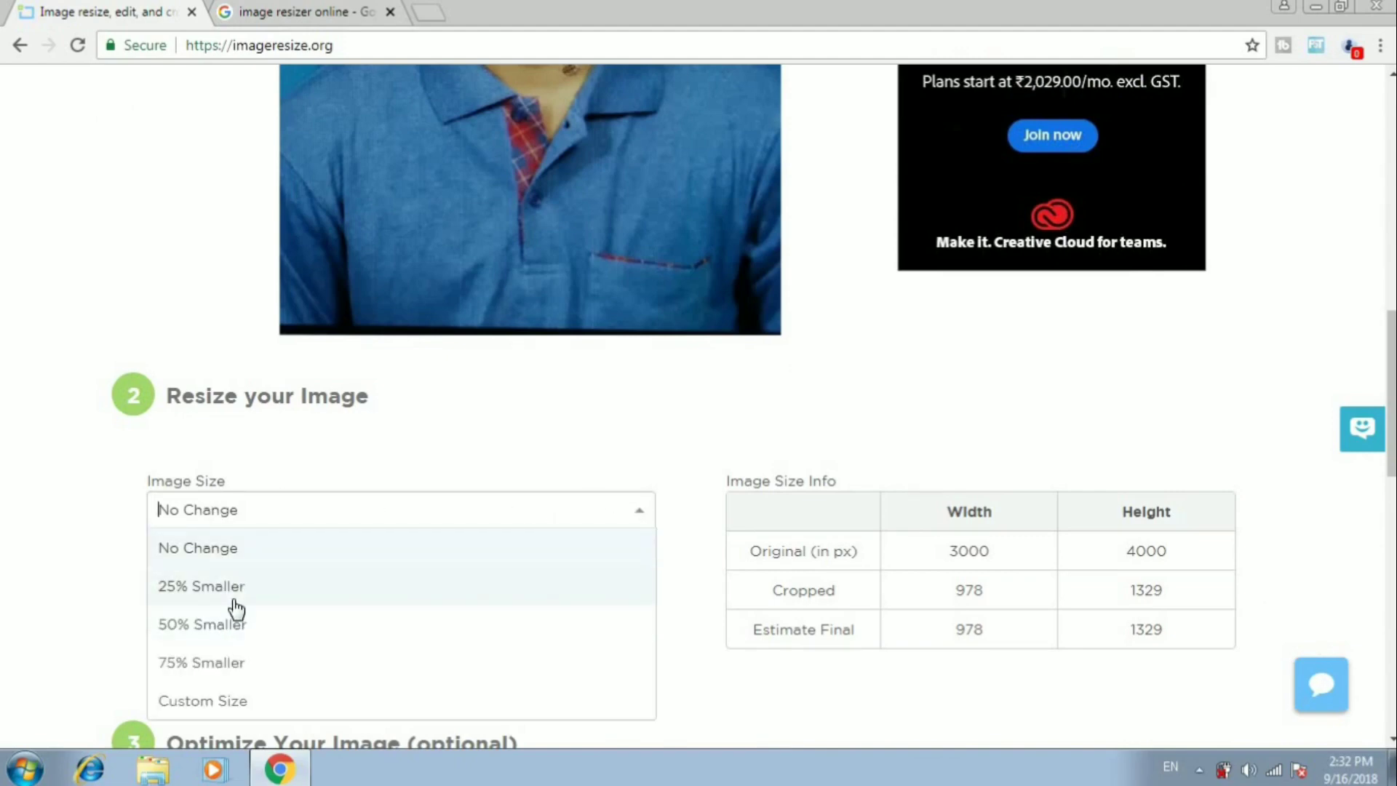
pyautogui.click(565, 374)
# Set the optimization level to Best Image Quality
pyautogui.scroll(-4, 561, 376)
pyautogui.scroll(-2, 501, 387)
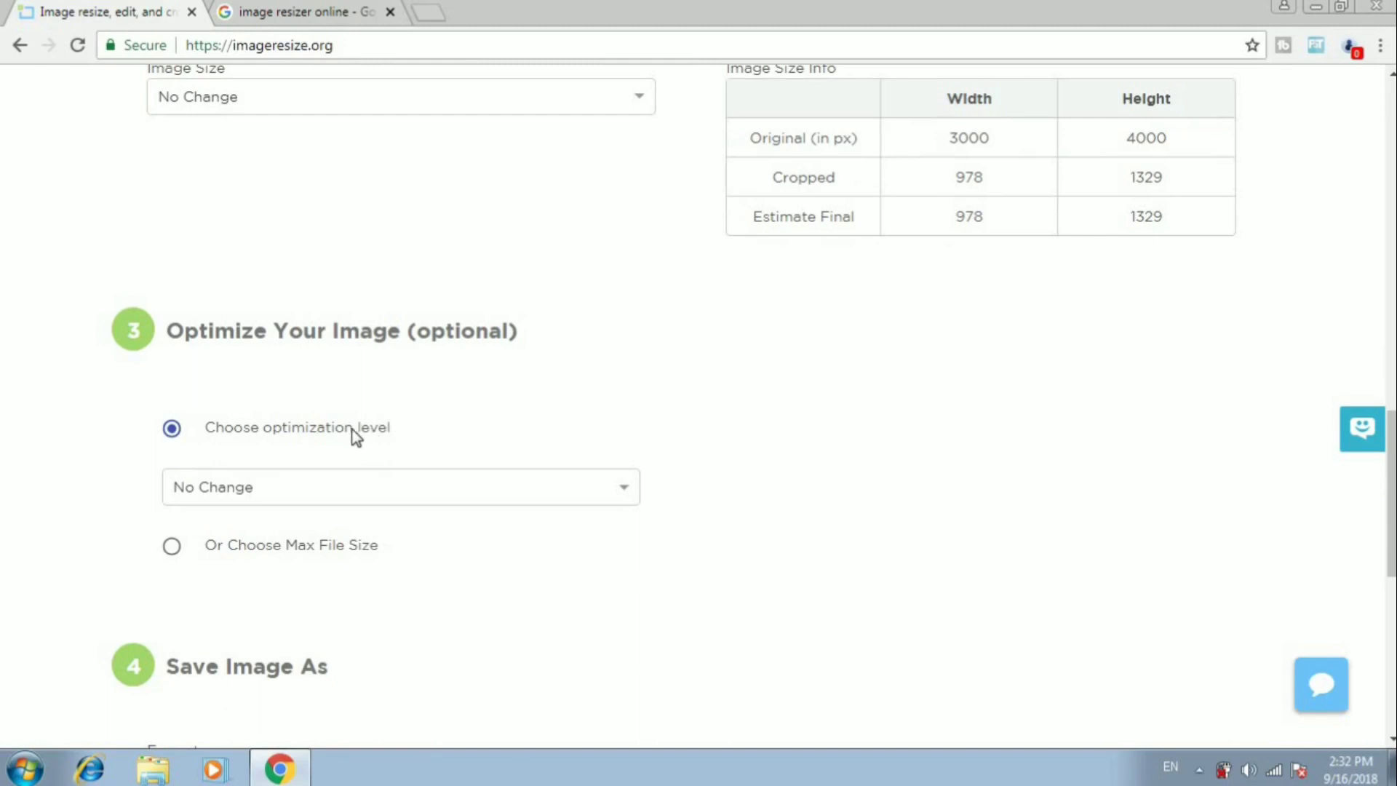
pyautogui.click(624, 495)
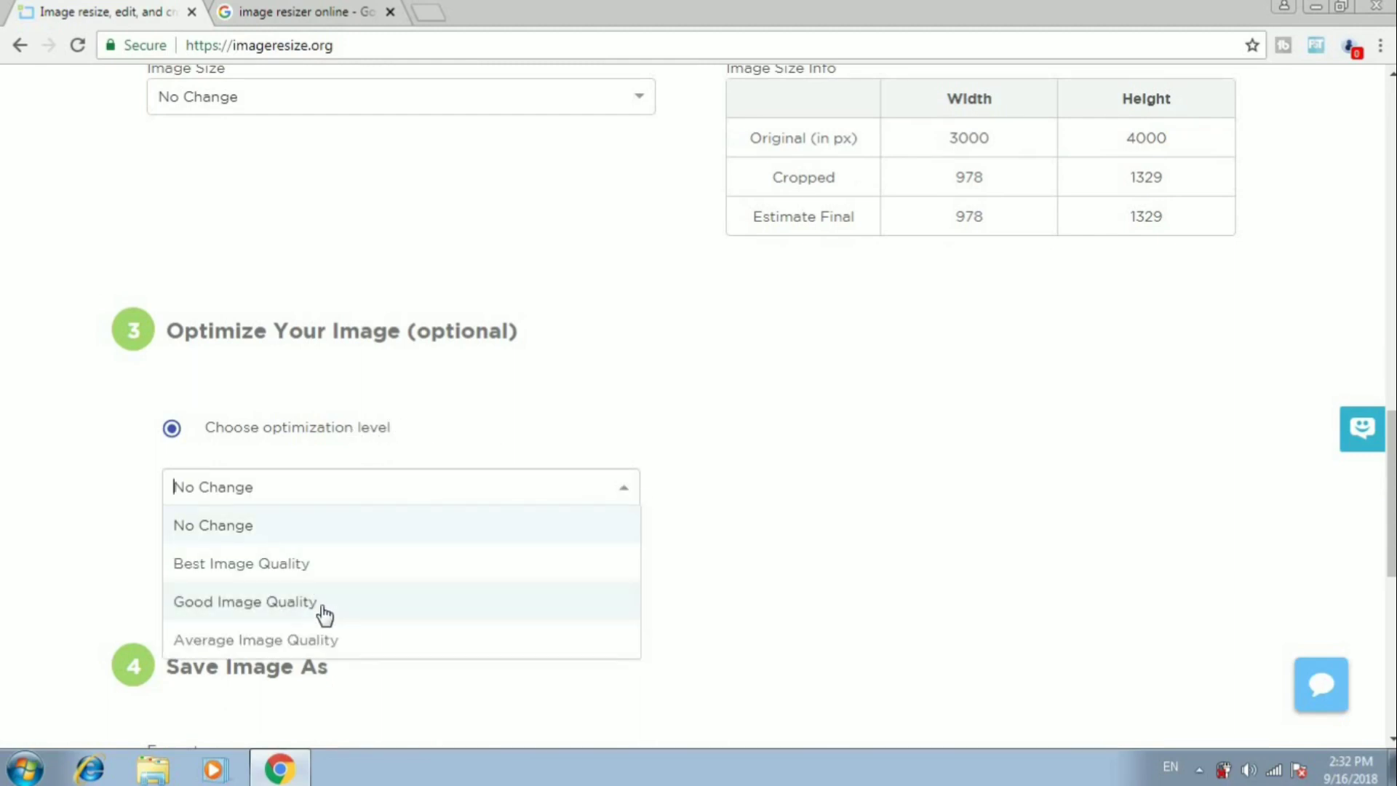
pyautogui.click(240, 569)
pyautogui.scroll(-4, 512, 453)
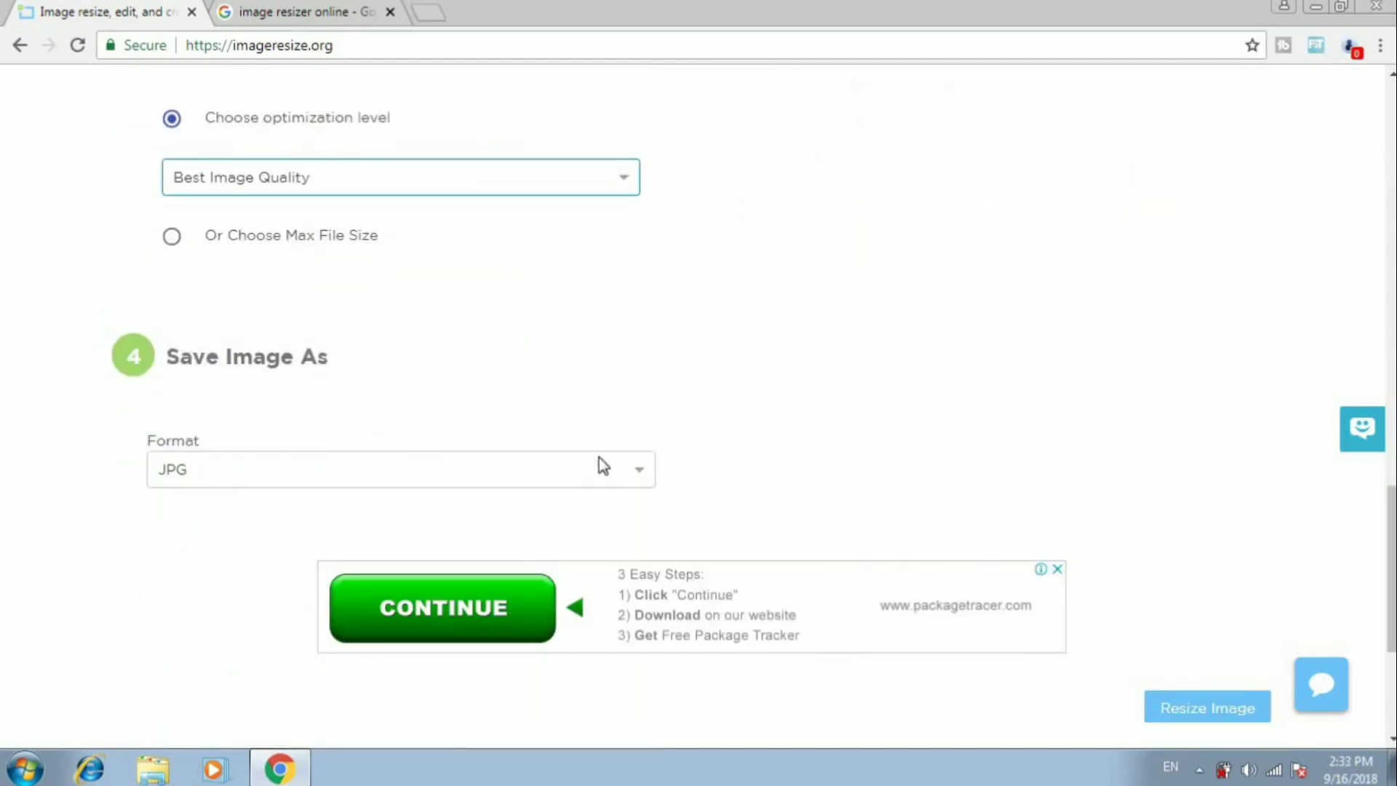
# Change the save format from JPG to Original and return to the Adjust Image step
pyautogui.click(640, 471)
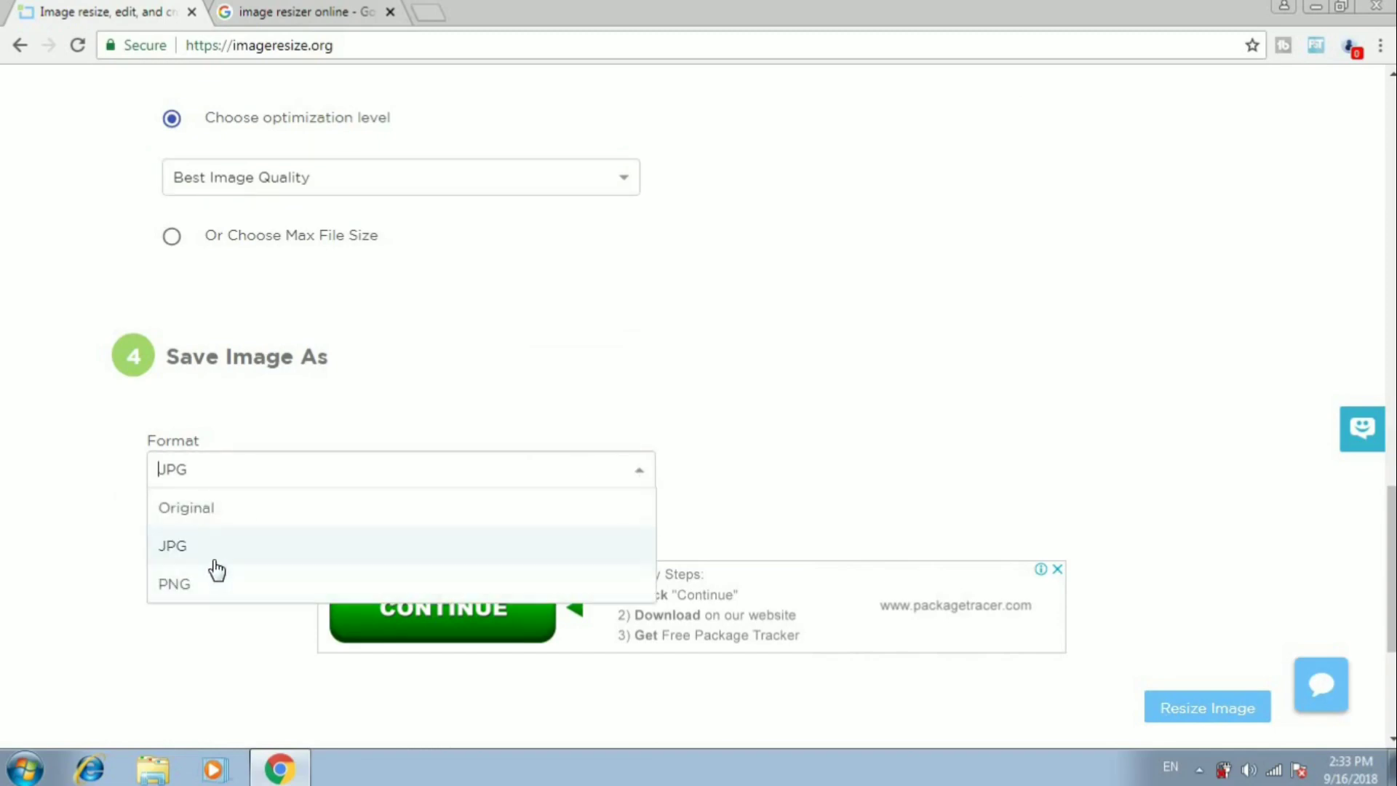
pyautogui.click(204, 514)
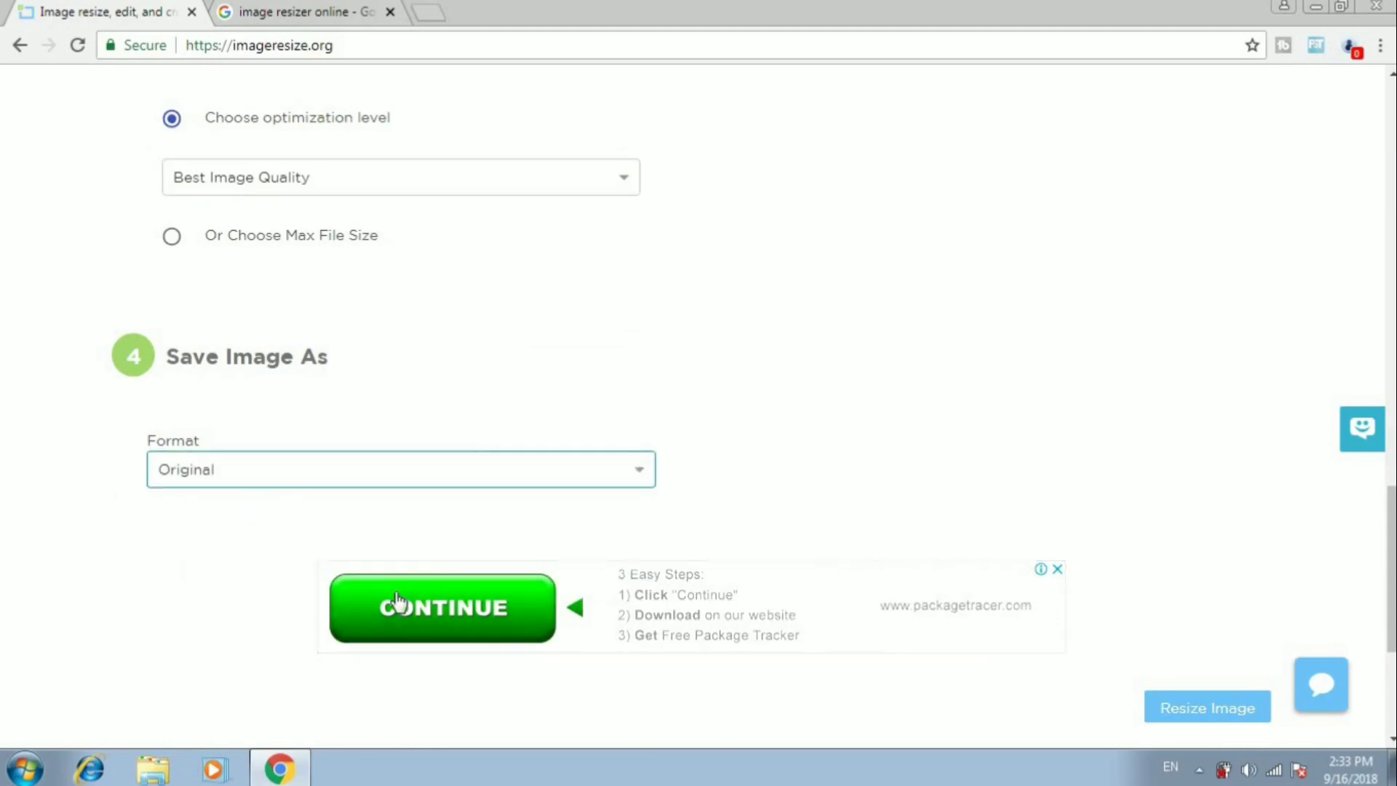
pyautogui.scroll(5, 469, 441)
pyautogui.scroll(10, 469, 440)
pyautogui.scroll(3, 469, 440)
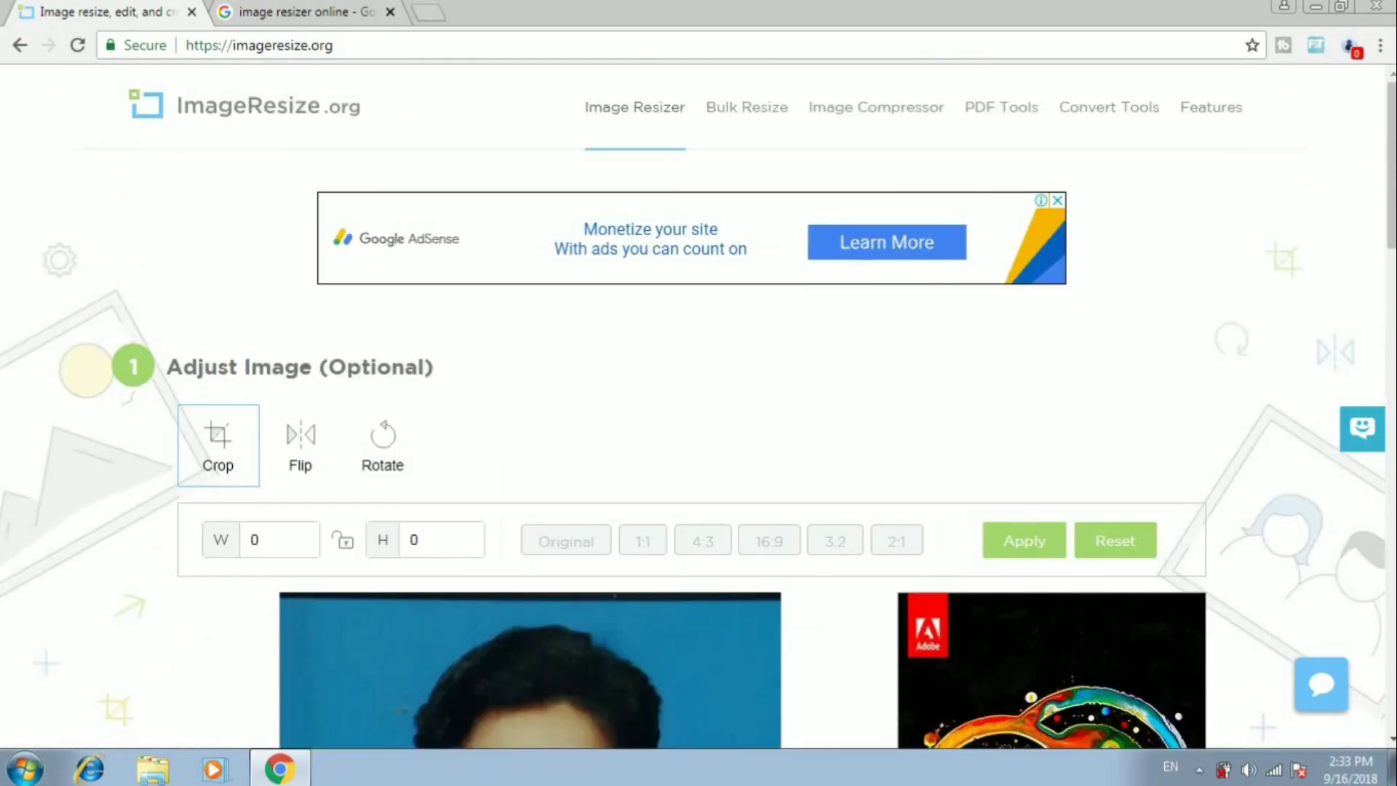
# Look over the Google results for 'image resizer online', then close Chrome
pyautogui.click(325, 13)
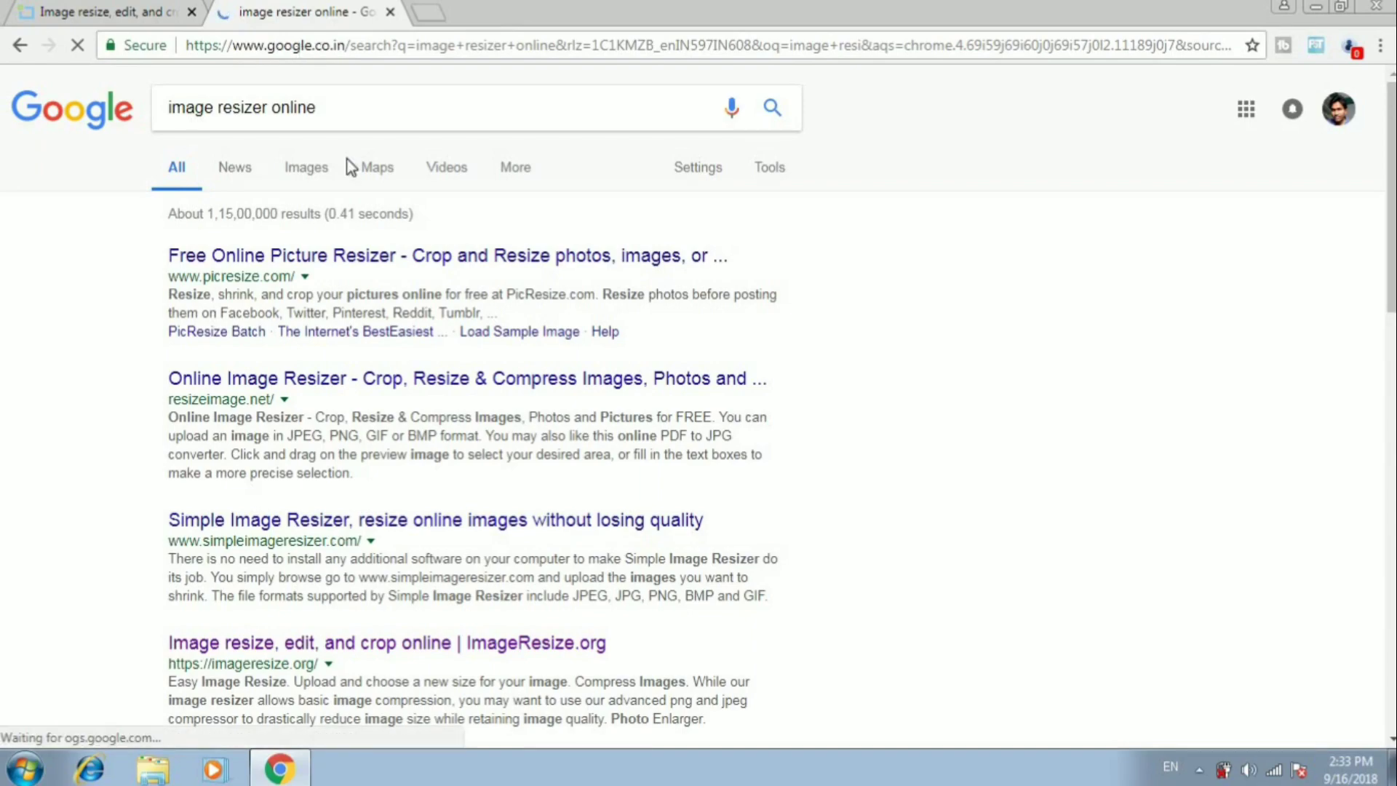
pyautogui.scroll(-6, 360, 306)
pyautogui.scroll(-4, 359, 304)
pyautogui.scroll(-4, 359, 302)
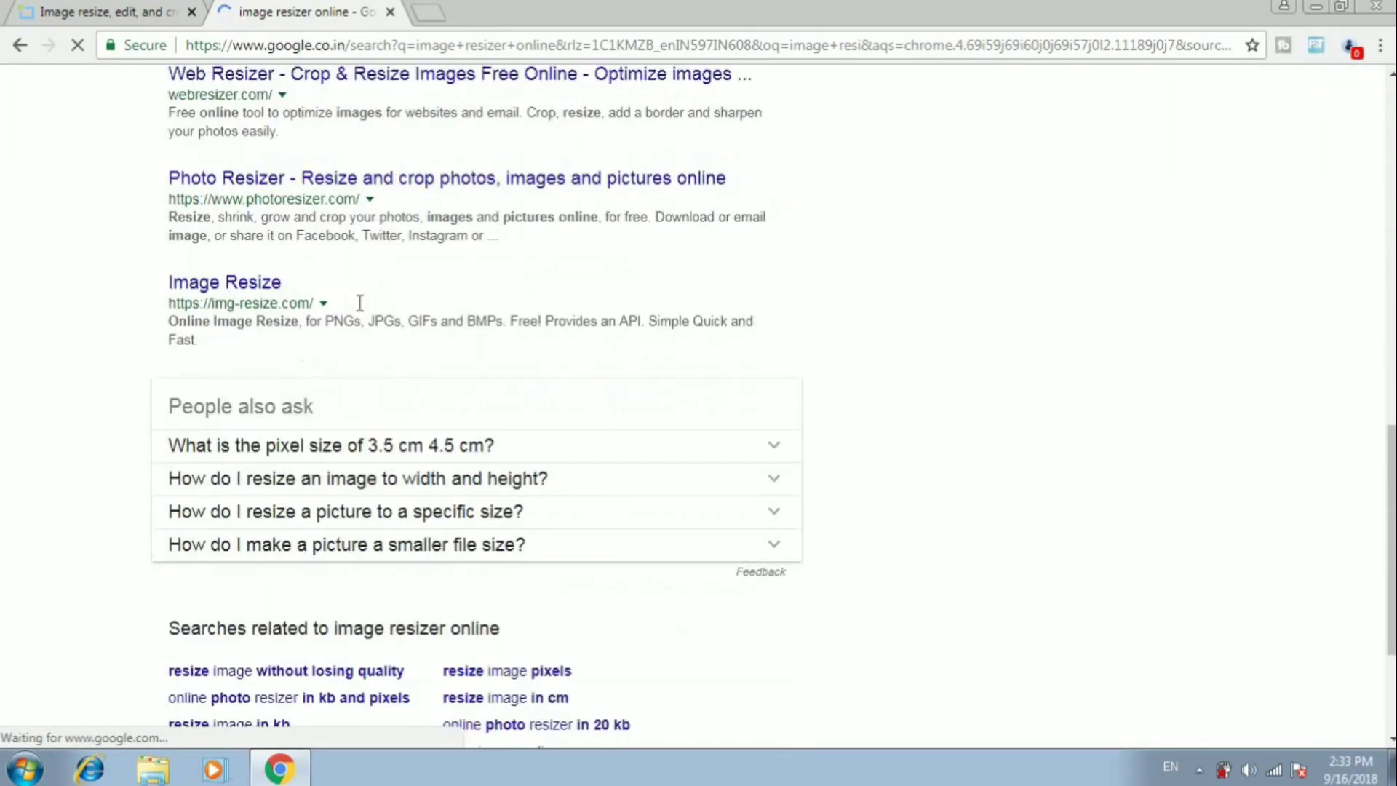
pyautogui.scroll(5, 359, 303)
pyautogui.scroll(5, 356, 303)
pyautogui.scroll(5, 357, 303)
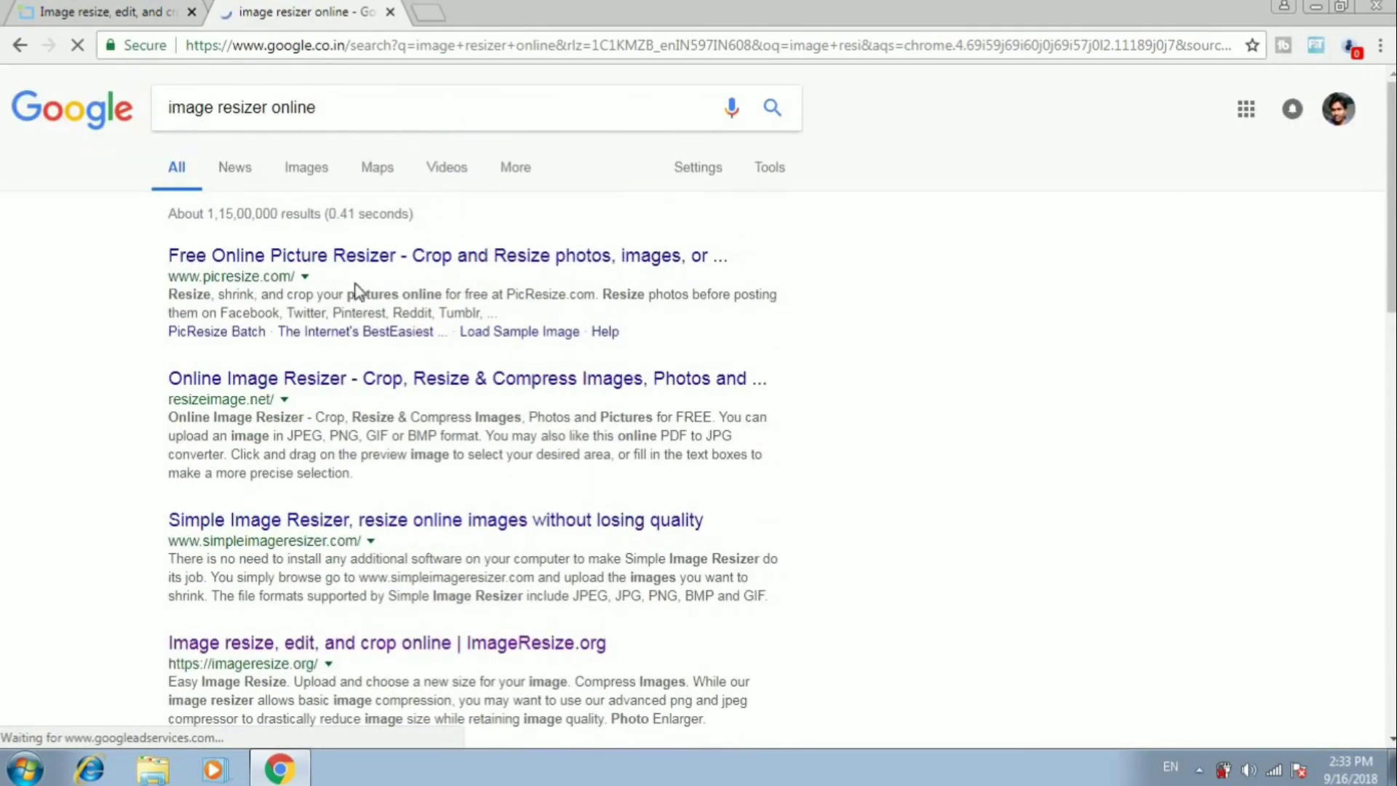
pyautogui.click(1387, 7)
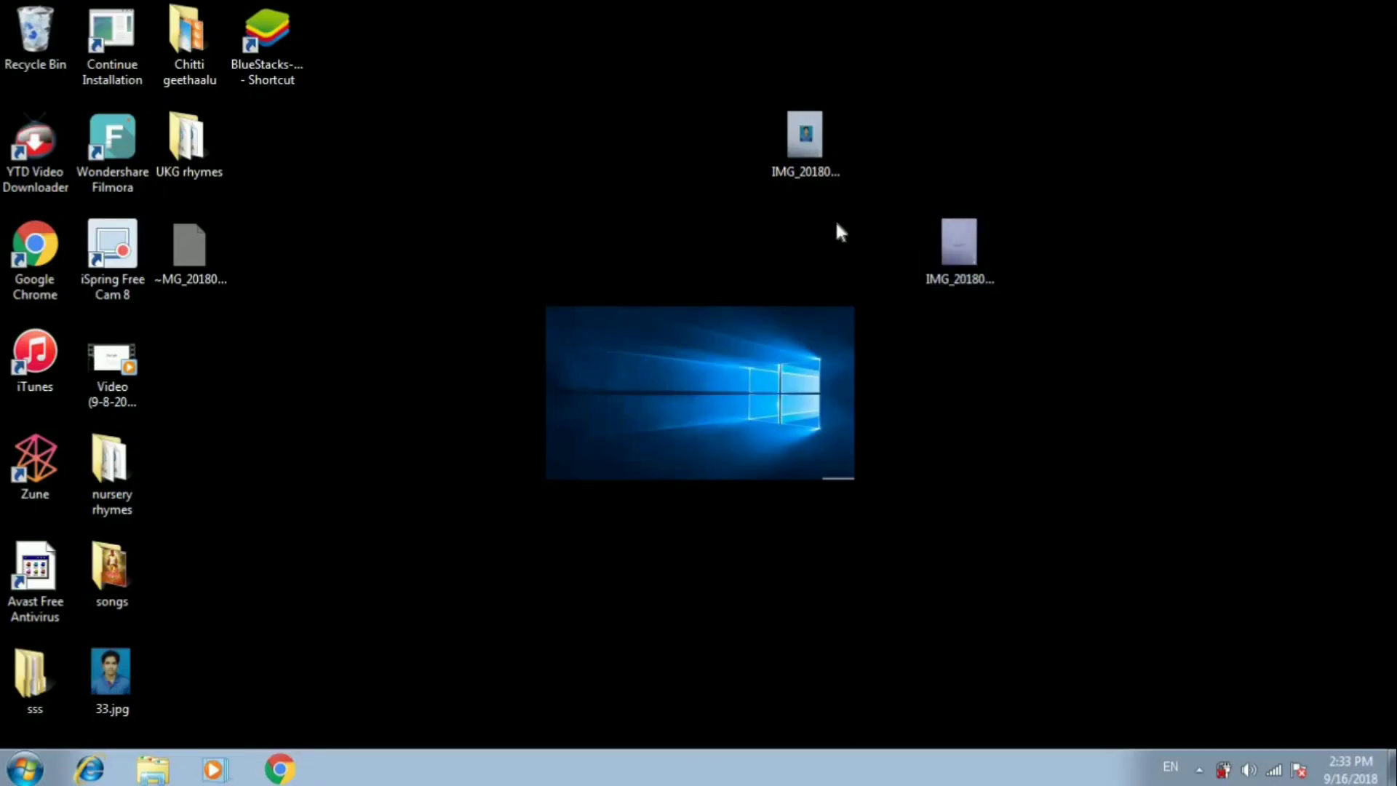